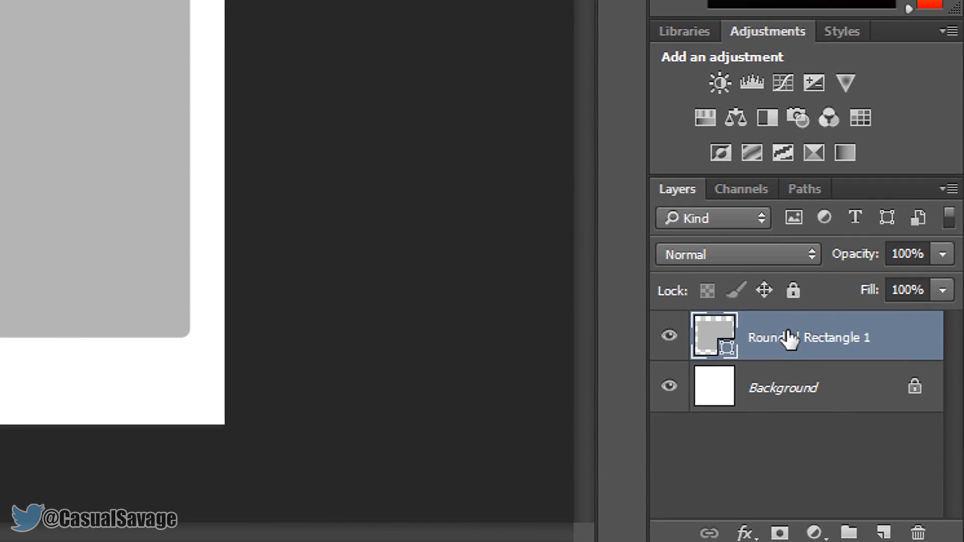
Step: Rasterize the Rounded Rectangle 1 layer and enable a Gradient Overlay in its layer style
right_click(740, 307)
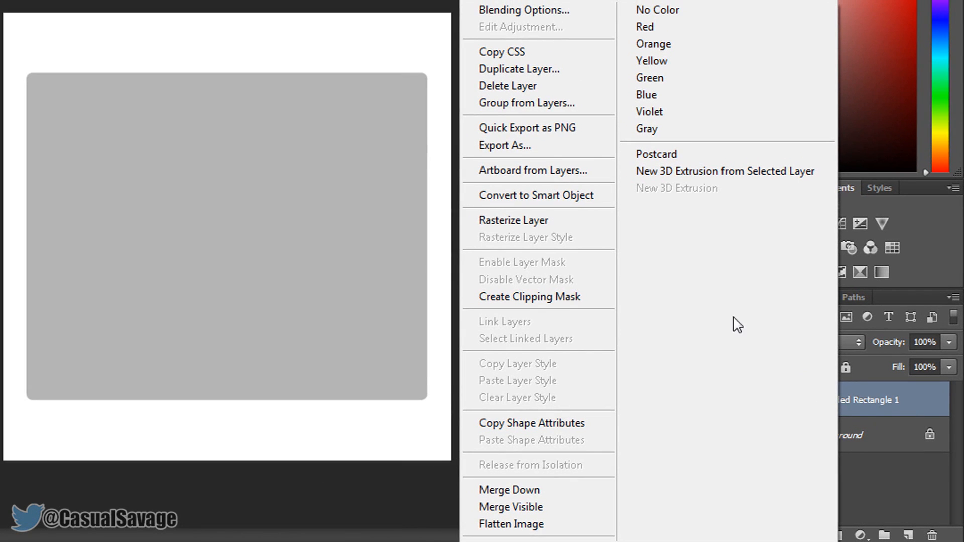
click(559, 225)
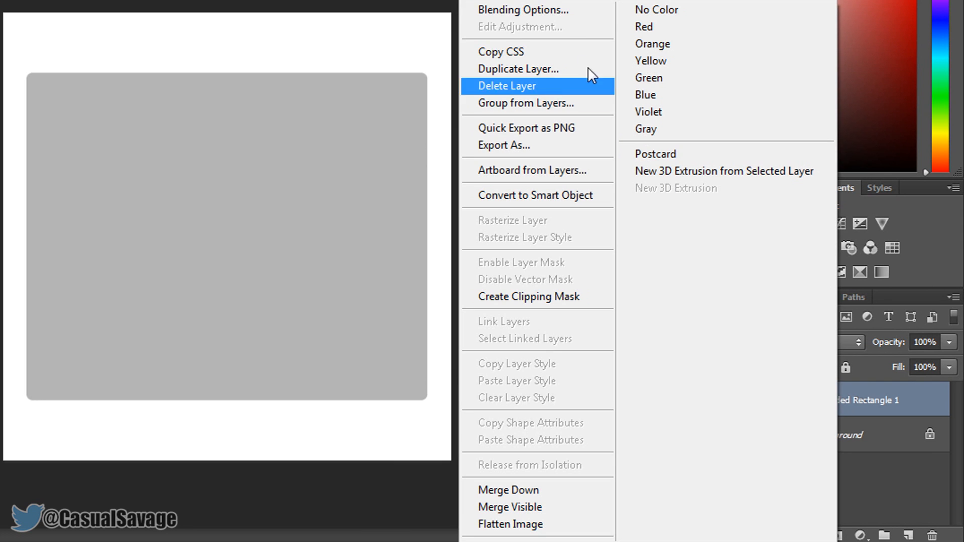
click(525, 8)
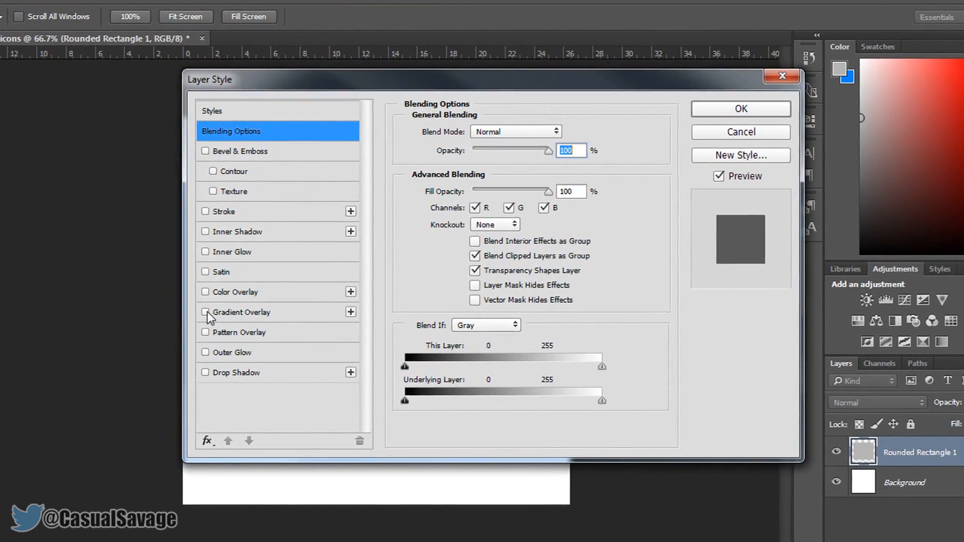
click(211, 309)
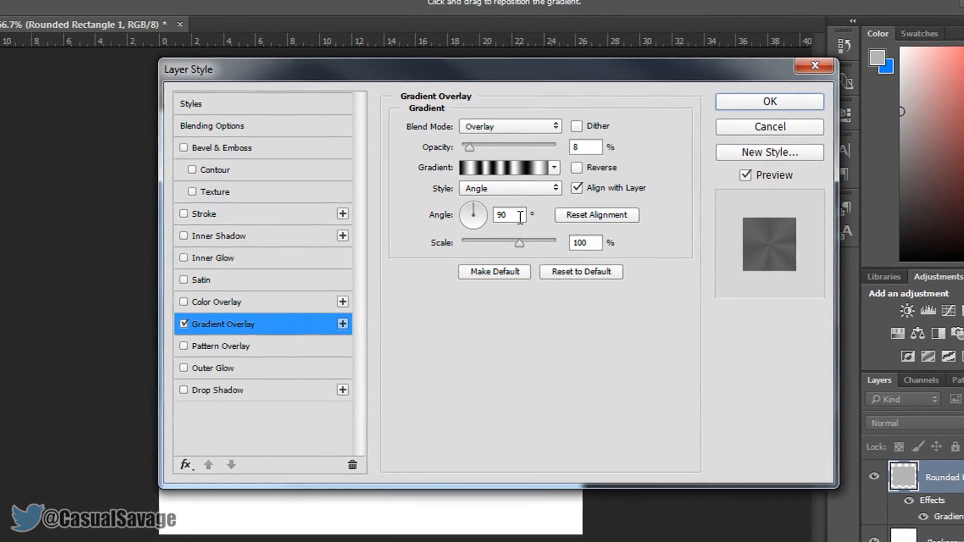
Step: Load the Black, White preset for the overlay's gradient, add seven colour stops between its ends and spread them along the bar
click(512, 167)
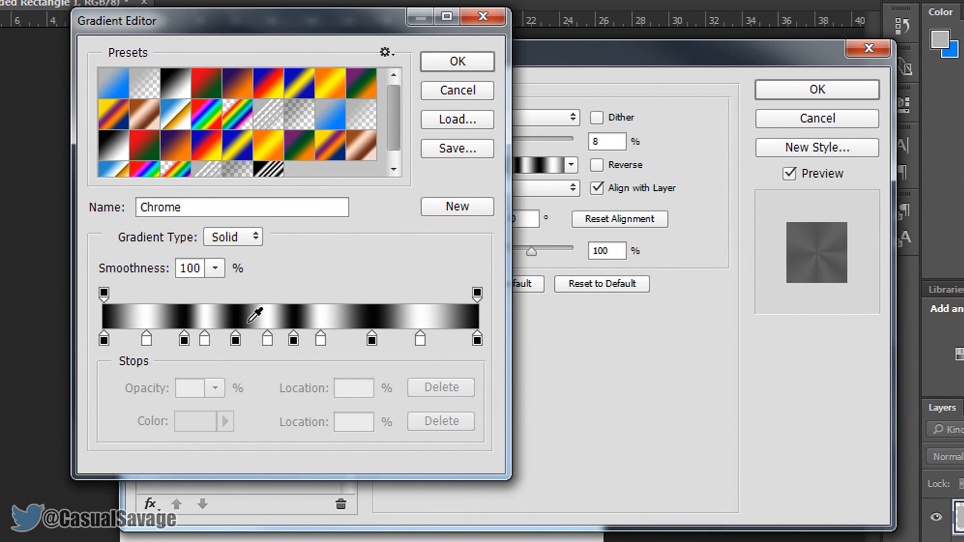
click(178, 90)
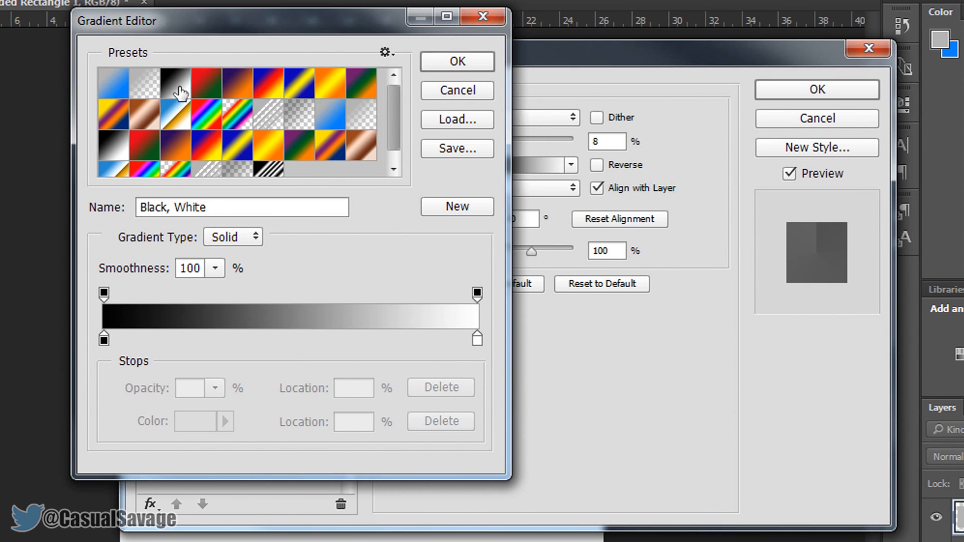
click(137, 340)
click(178, 339)
click(214, 339)
click(249, 342)
click(297, 342)
click(337, 342)
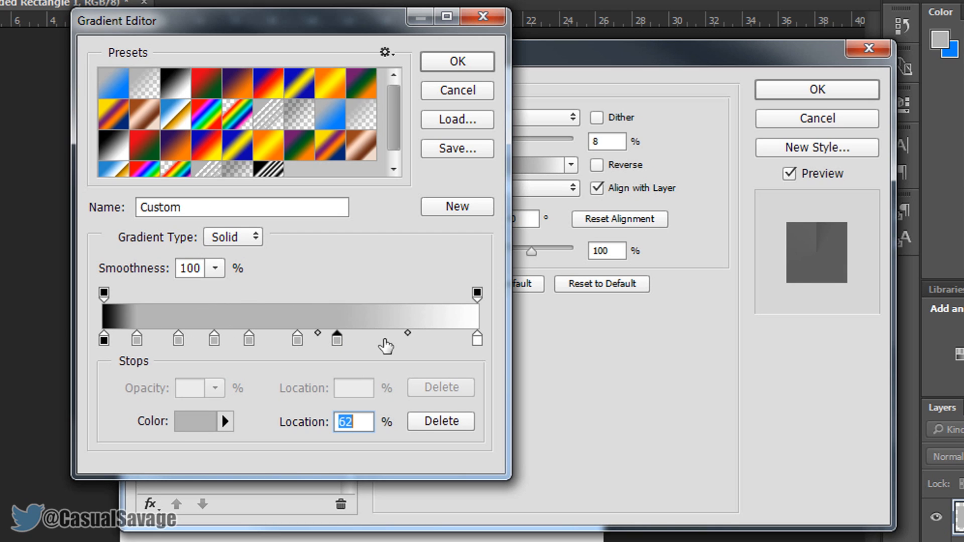
click(383, 342)
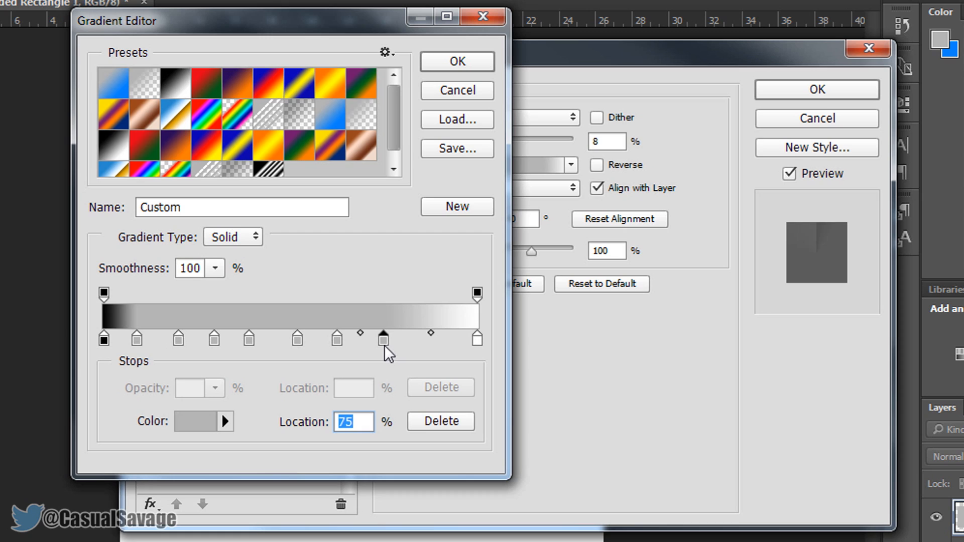
drag(384, 345, 417, 344)
drag(338, 342, 223, 344)
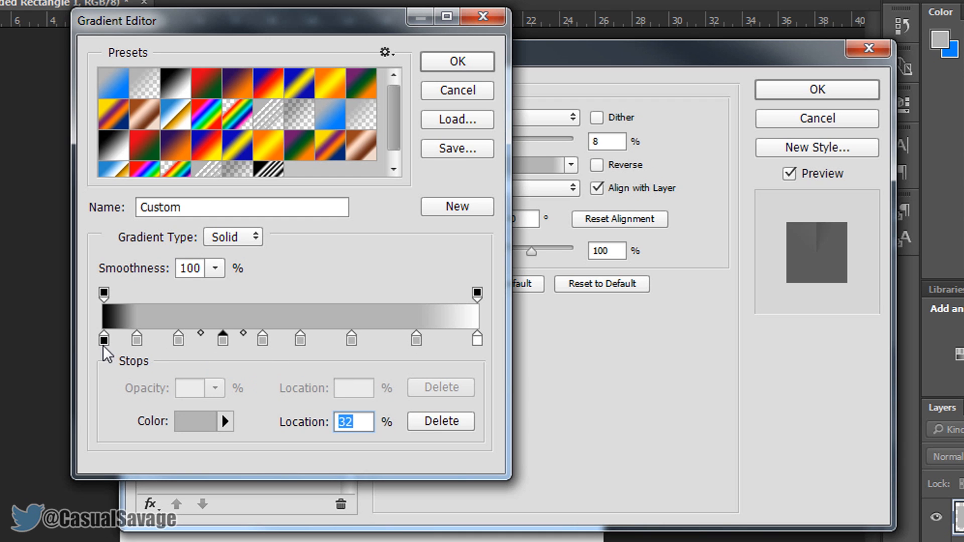
Step: Colour the first added gradient stop white (ffffff) and the second added stop black (000000)
double_click(136, 340)
click(302, 239)
drag(302, 239, 209, 113)
click(624, 105)
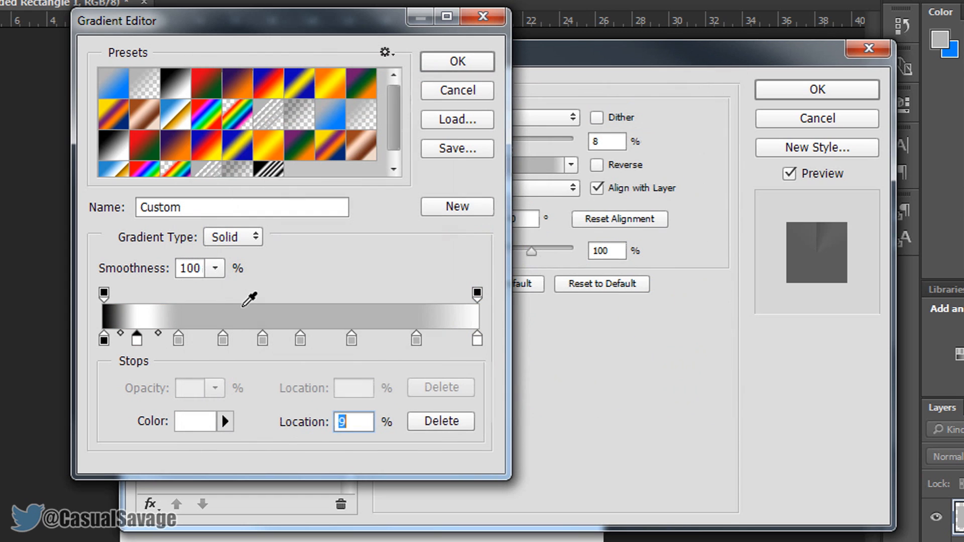
double_click(179, 340)
click(276, 319)
drag(275, 318, 210, 359)
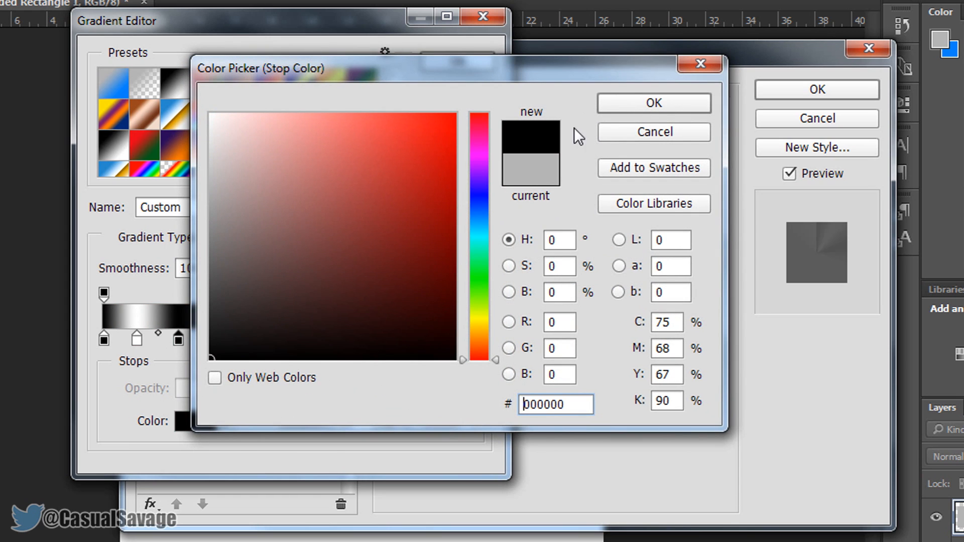
click(655, 109)
Step: Colour the remaining gradient stops alternately white and black, finishing with a black stop at 100%
double_click(222, 342)
drag(336, 150, 209, 113)
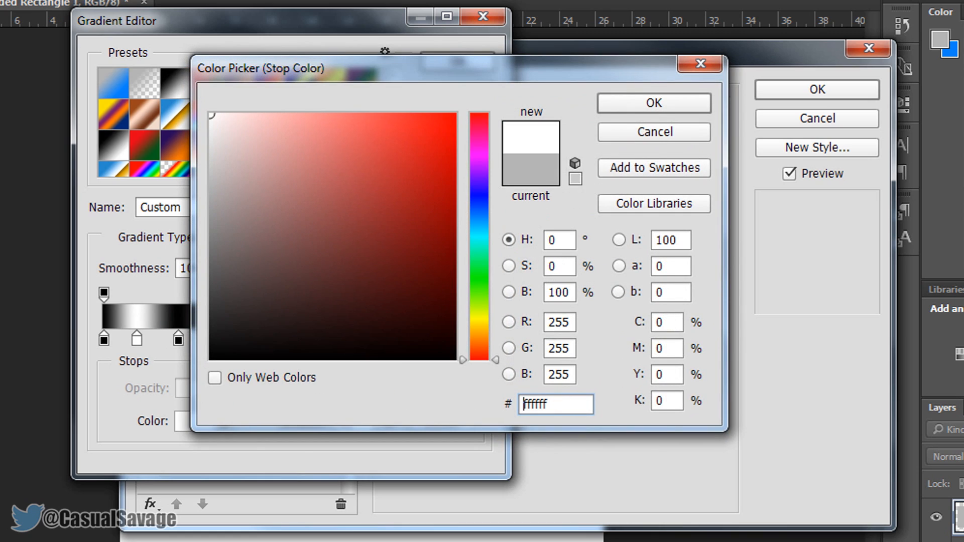
click(651, 102)
double_click(269, 344)
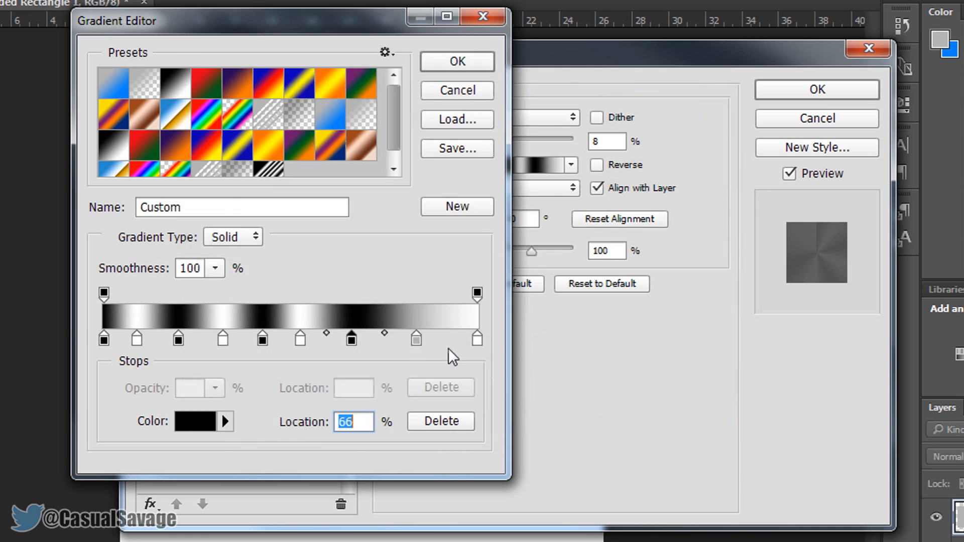
double_click(477, 341)
click(653, 103)
double_click(477, 340)
click(682, 105)
Step: Replace the custom gradient's name with Chrome
drag(234, 15, 336, 58)
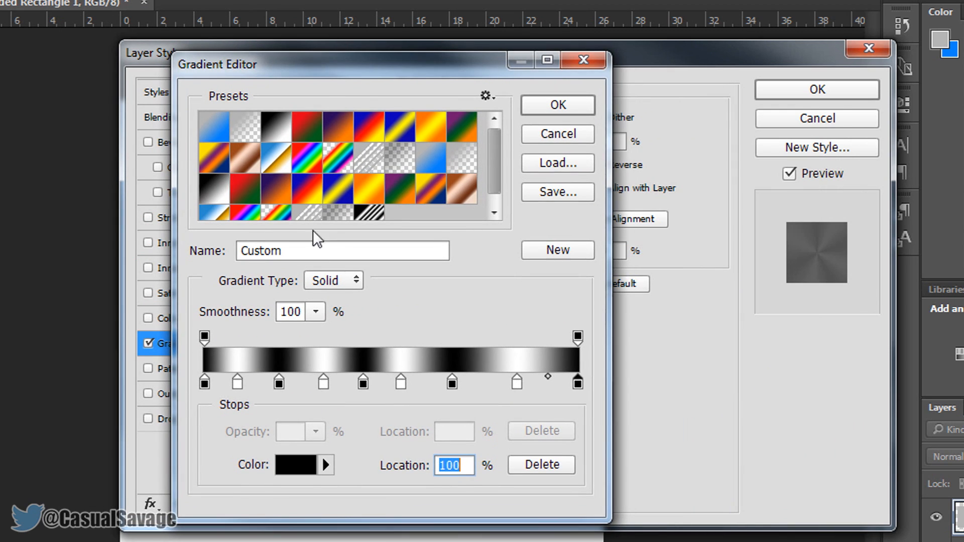
drag(310, 252, 55, 251)
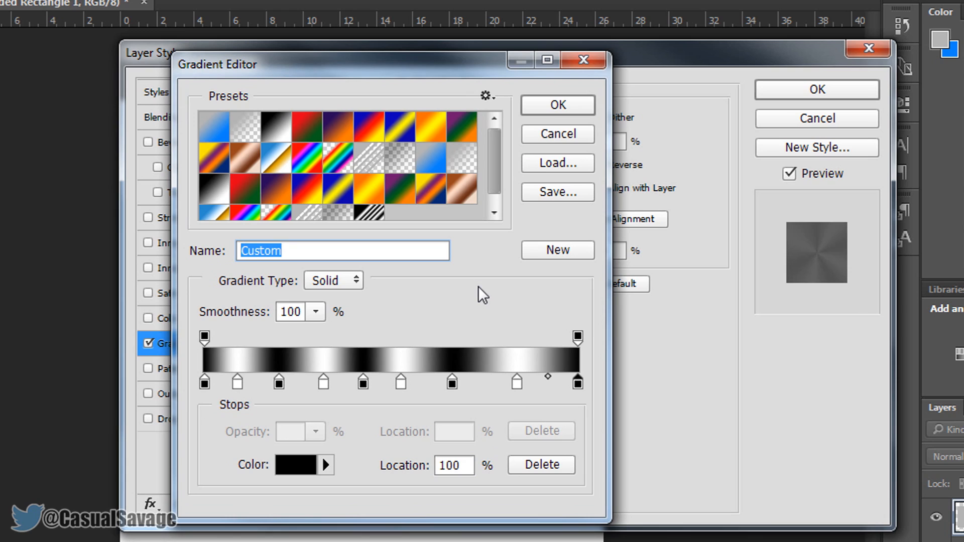
text(C)
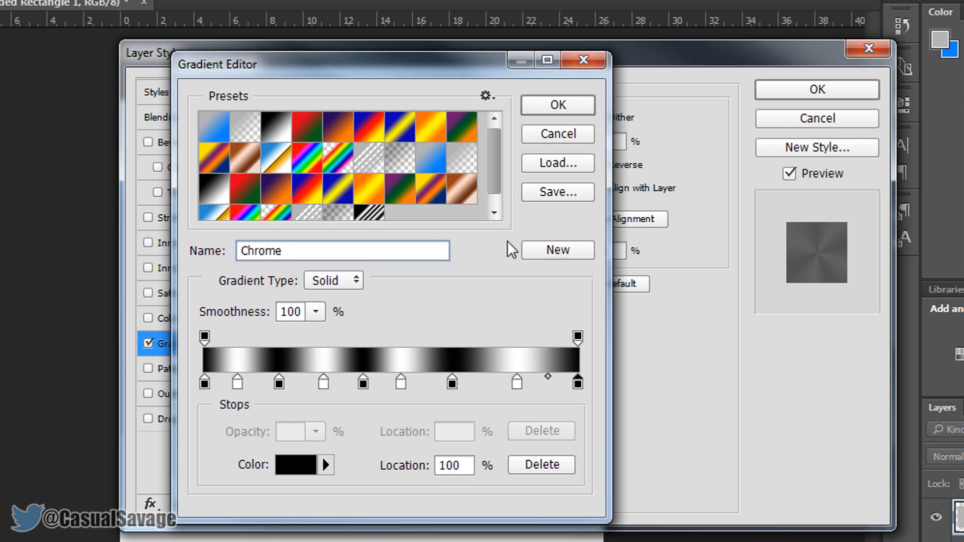
Step: Choose the existing striped black-and-white Chrome preset and apply it as the overlay's gradient
scroll(503, 164, down, 1)
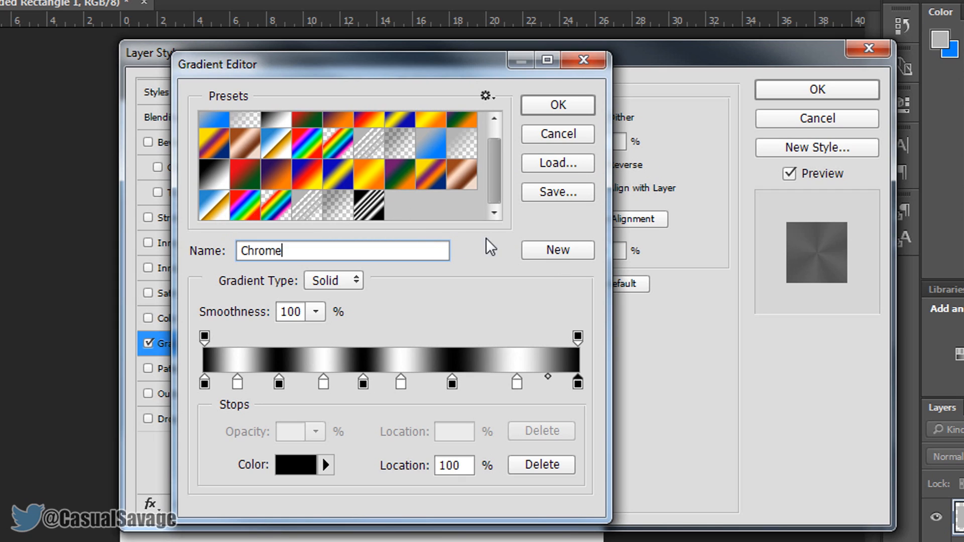
click(369, 213)
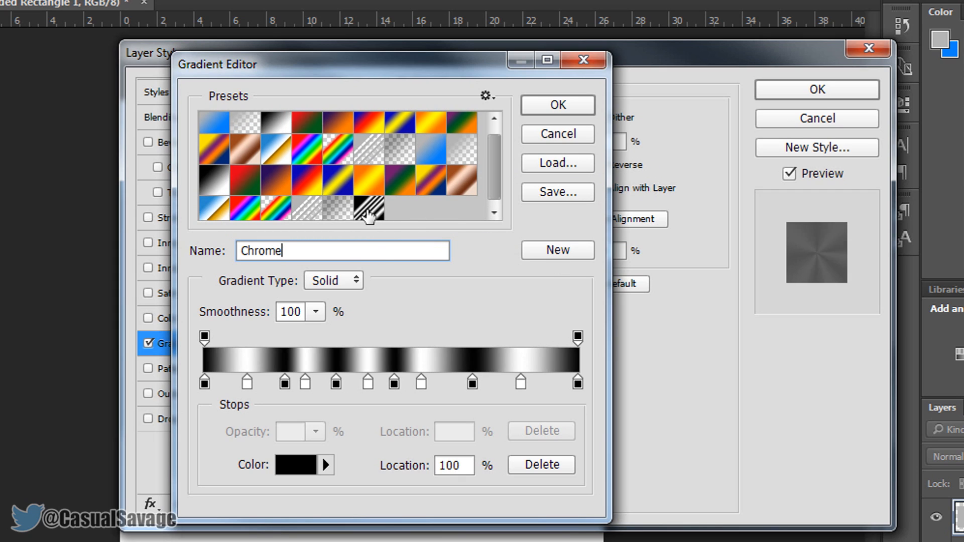
click(558, 104)
Step: Set the gradient overlay to 60% opacity with the Overlay blend mode, and move the Layer Style dialog aside to reveal the rectangle
drag(572, 142, 530, 147)
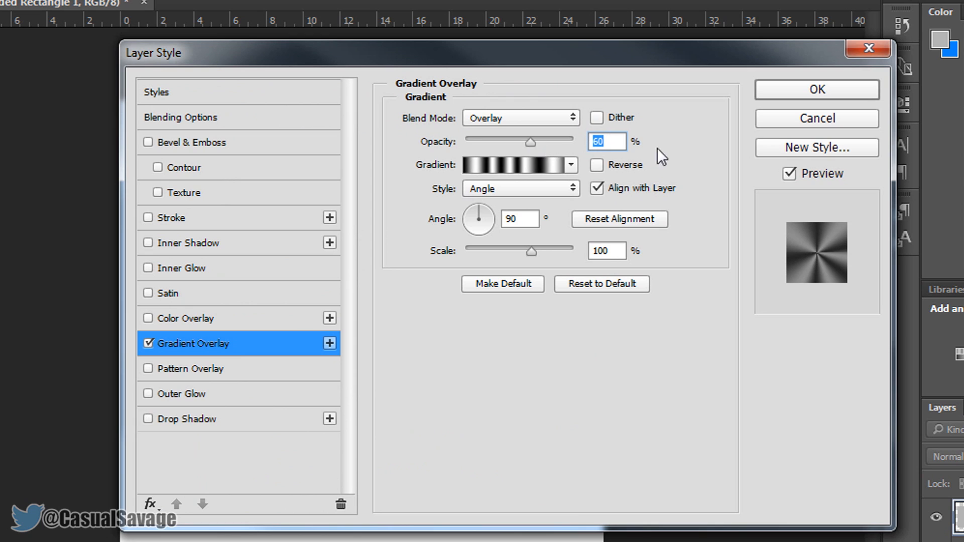
click(490, 117)
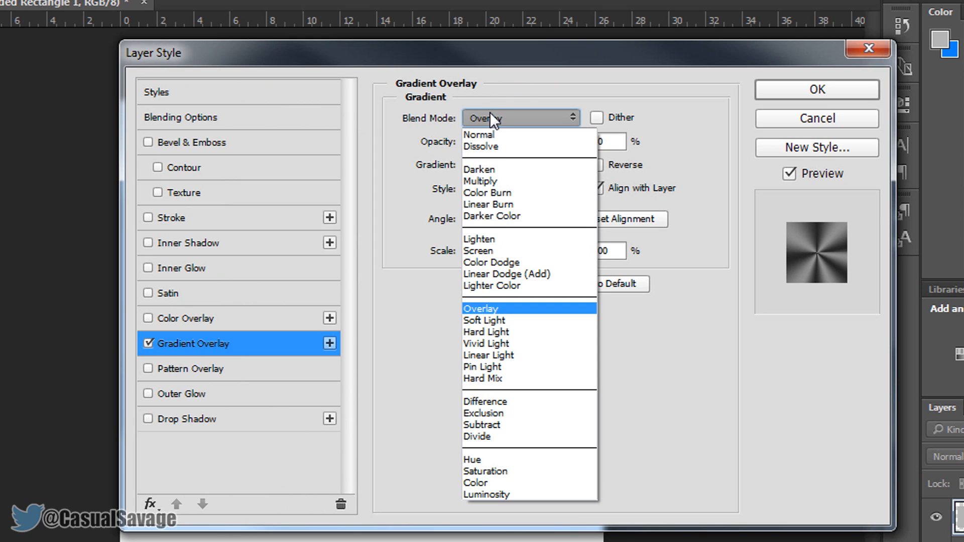
click(507, 306)
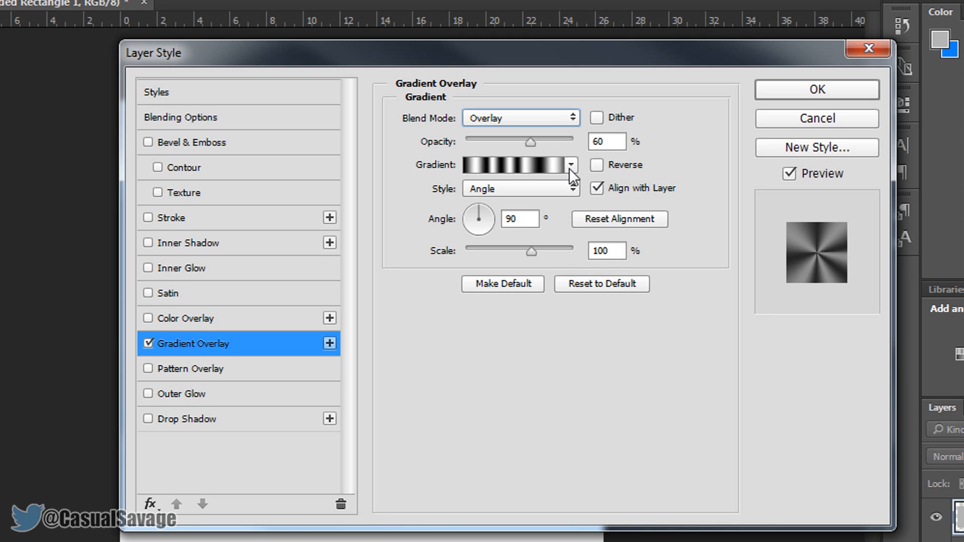
drag(516, 53, 963, 343)
drag(961, 300, 689, 150)
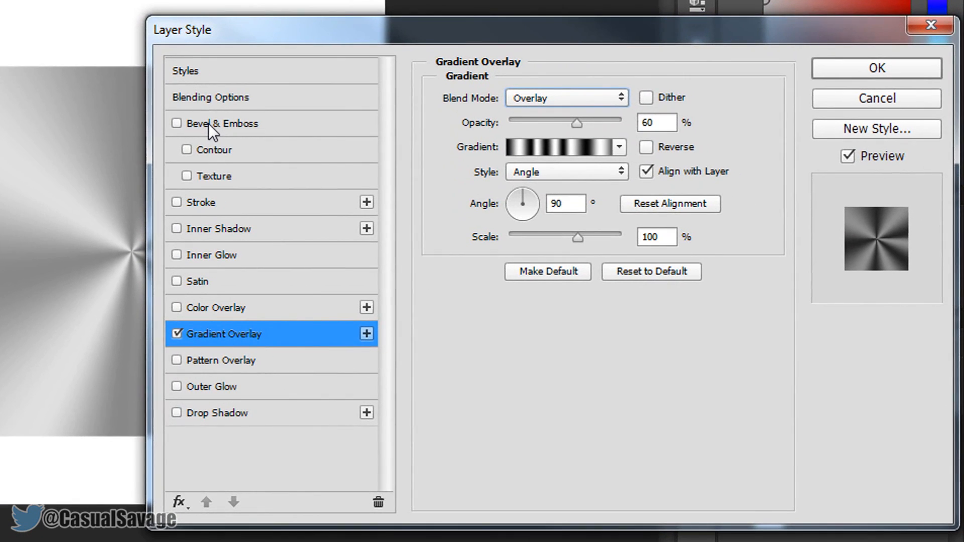
Step: Enable Bevel & Emboss on the rectangle with the Inner Bevel style and the Chisel Hard technique
click(346, 175)
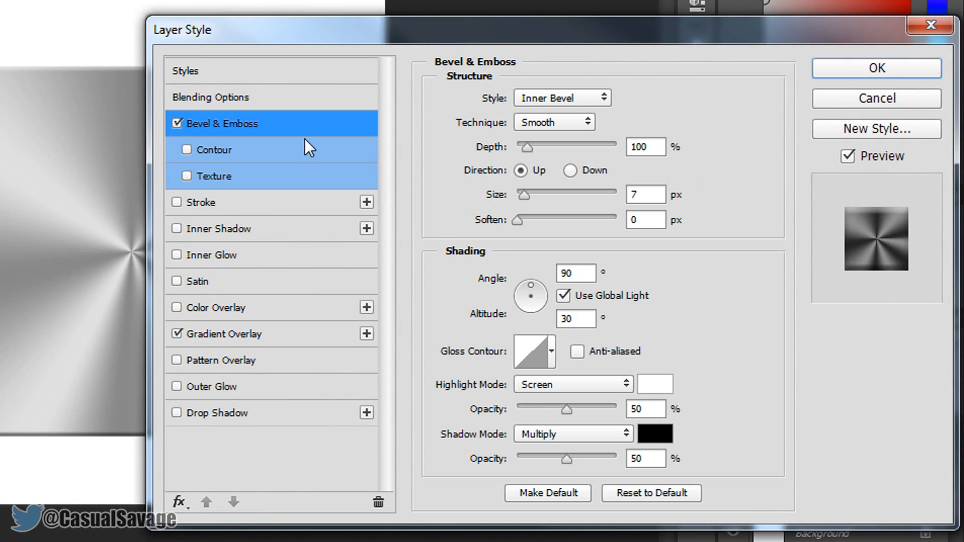
click(534, 101)
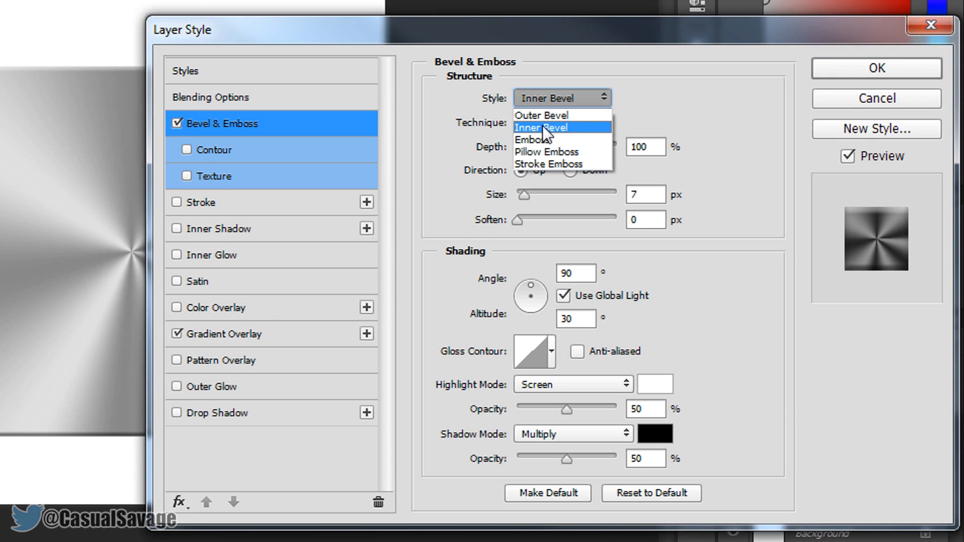
click(541, 126)
click(523, 126)
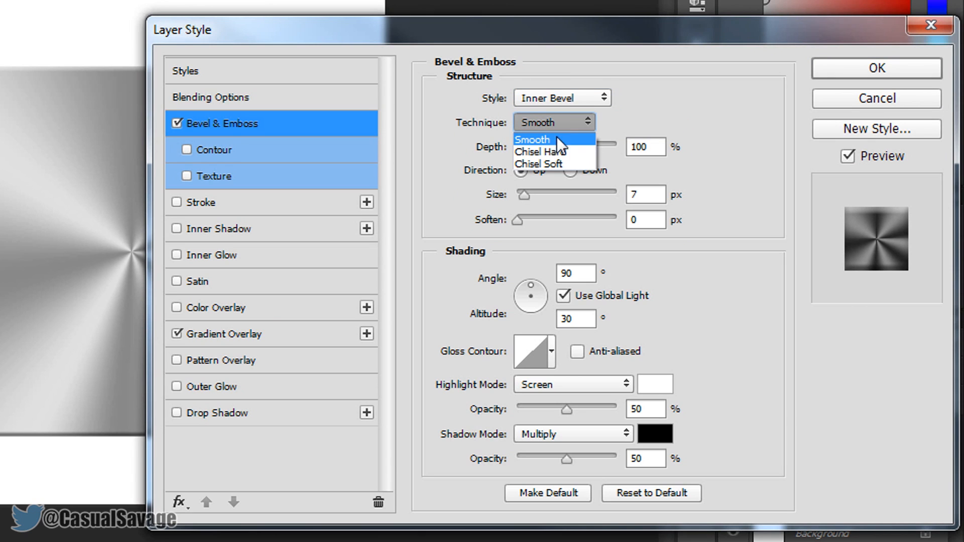
click(548, 150)
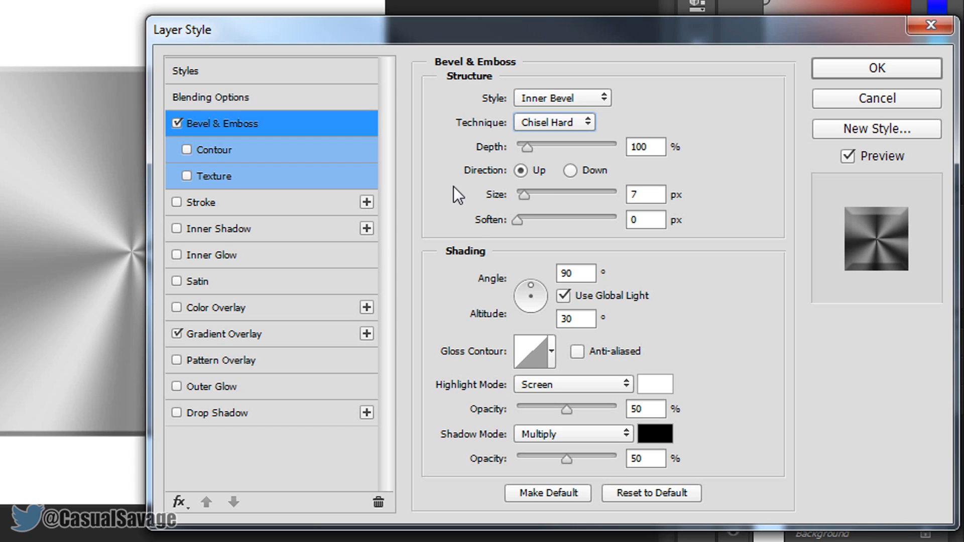
Step: Set the bevel's size to 10 px and its shading altitude to 40°
double_click(638, 194)
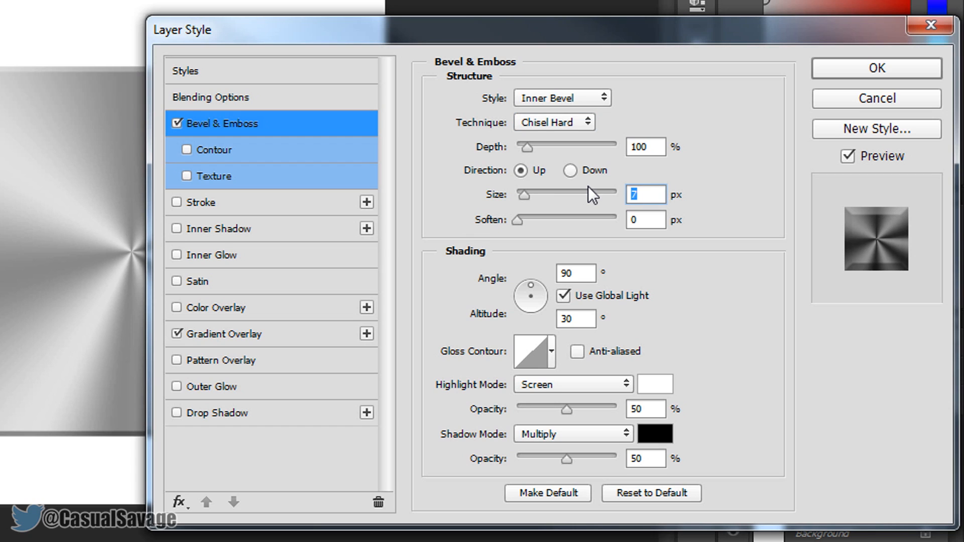
text(10)
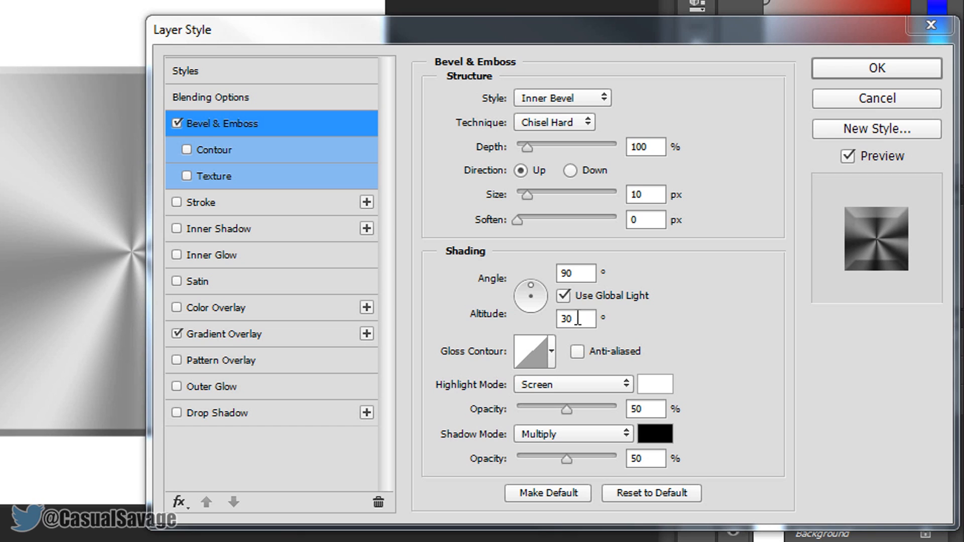
click(480, 315)
click(579, 321)
text(40)
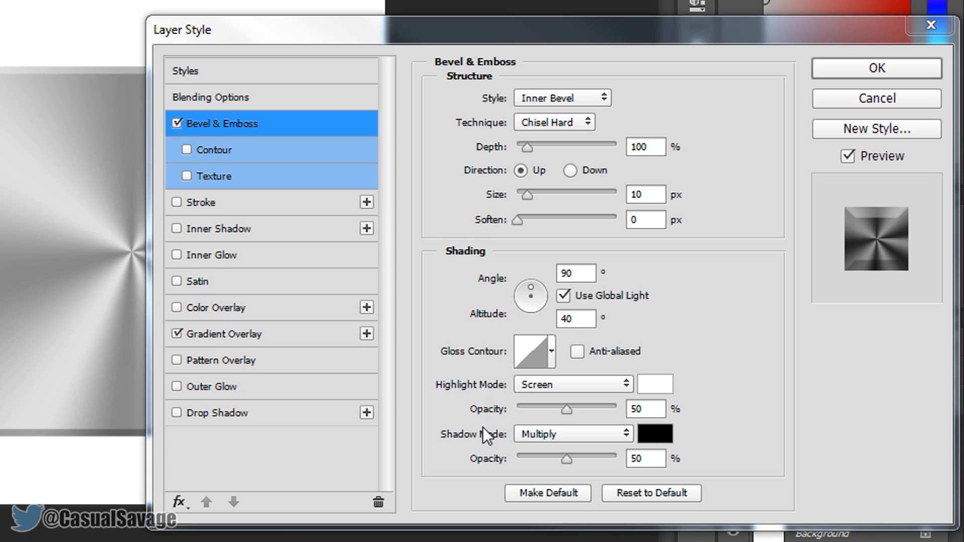
Step: Set both the highlight and shadow opacity of the bevel to 74% and apply the layer style
click(574, 409)
drag(566, 409, 591, 410)
drag(568, 457, 591, 459)
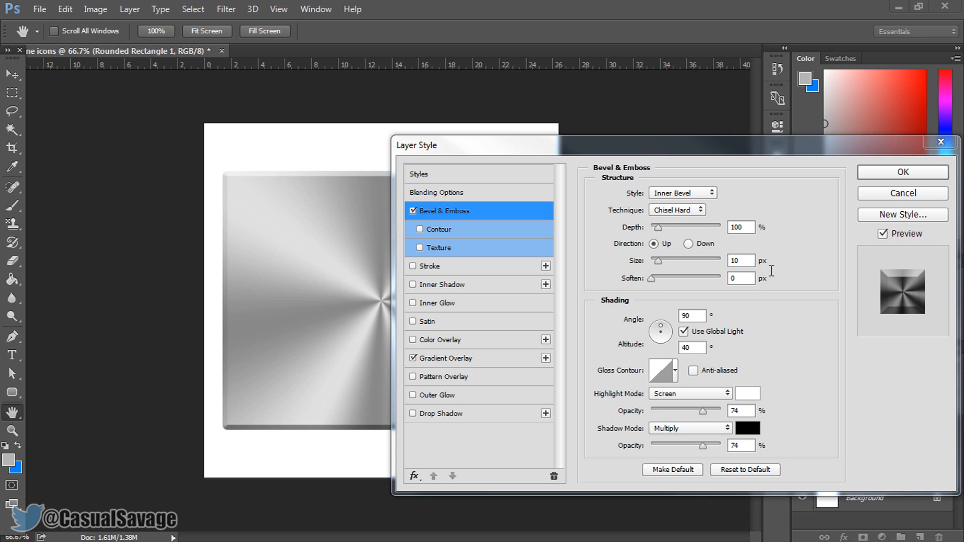
click(896, 177)
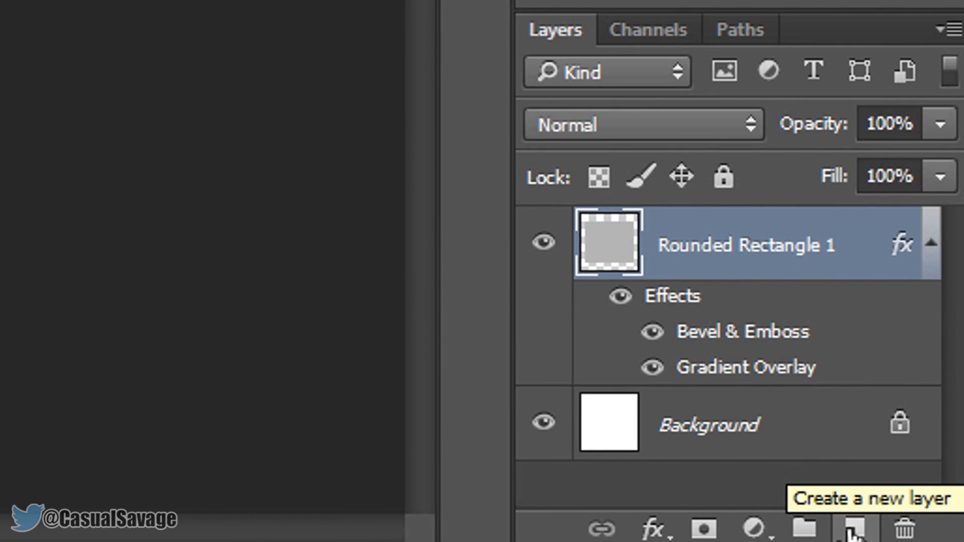
Step: Create a new layer above the rectangle and fill it with the grey foreground colour b4b4b4 using the Paint Bucket
click(852, 531)
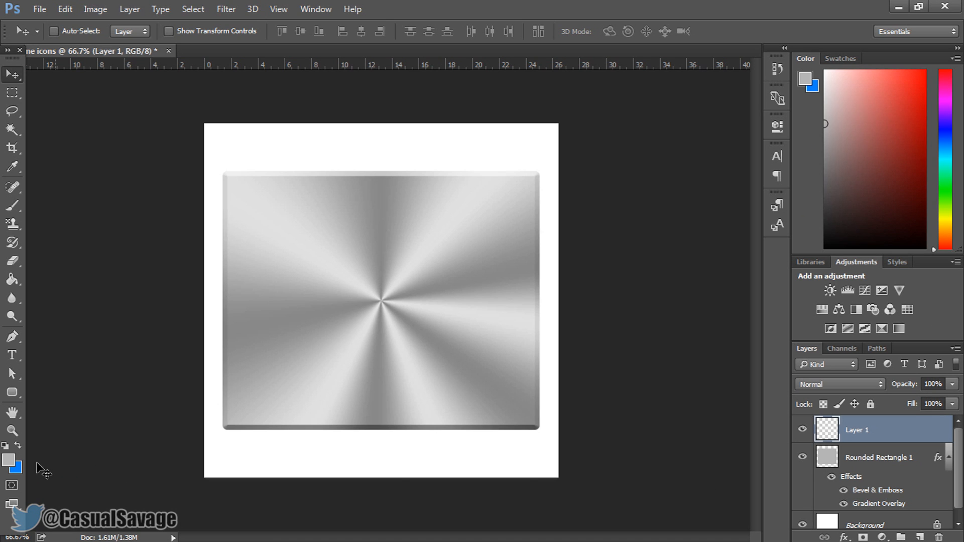
click(8, 462)
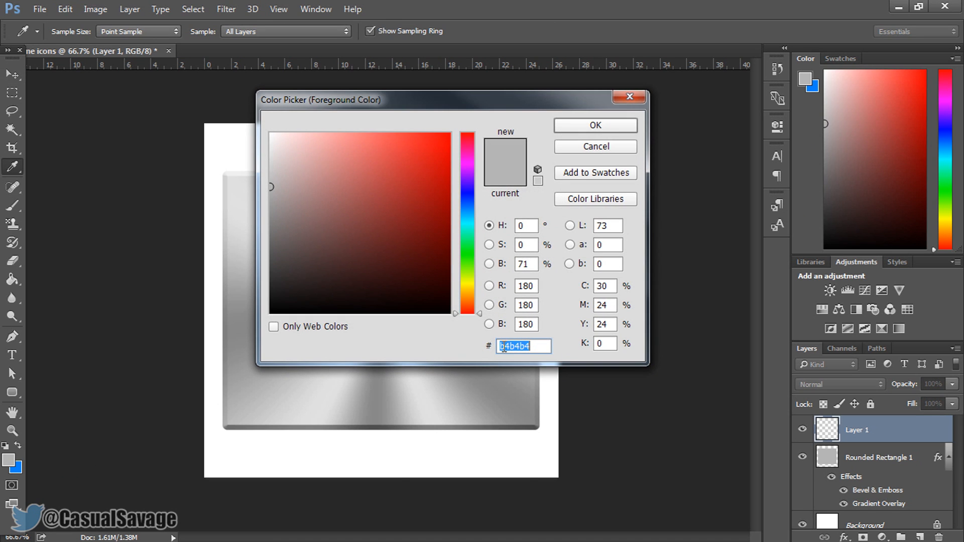
click(585, 127)
key(v)
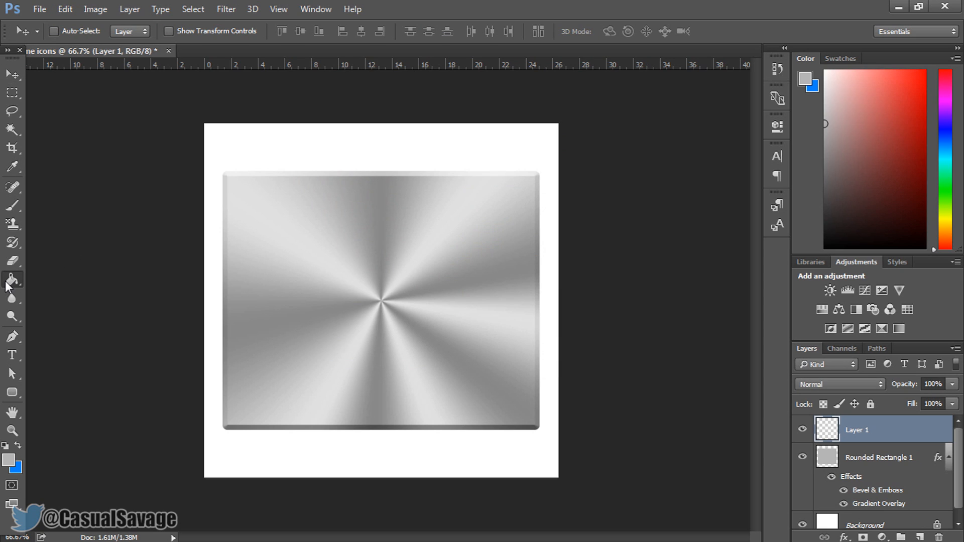
click(12, 280)
click(498, 276)
key(v)
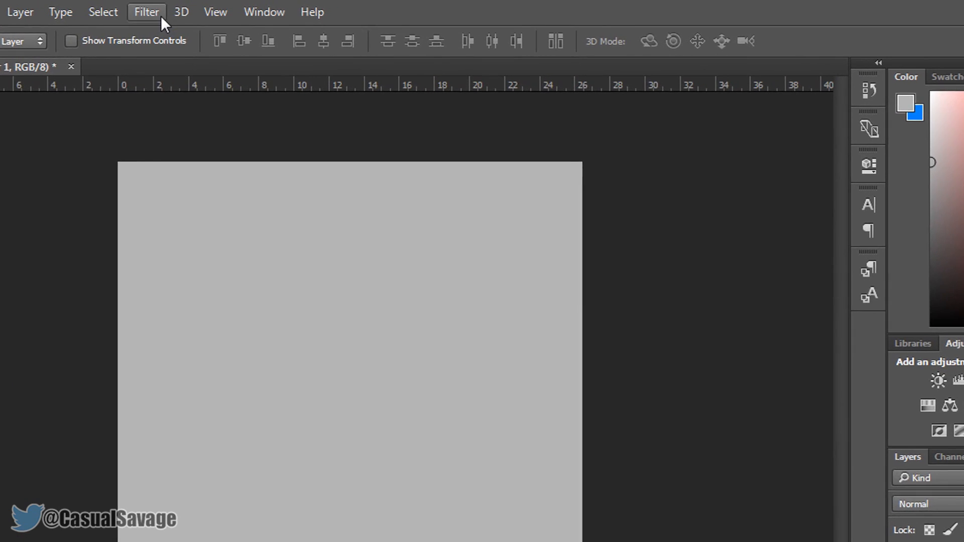
Step: Add 8% Gaussian monochromatic noise to the grey layer
click(160, 15)
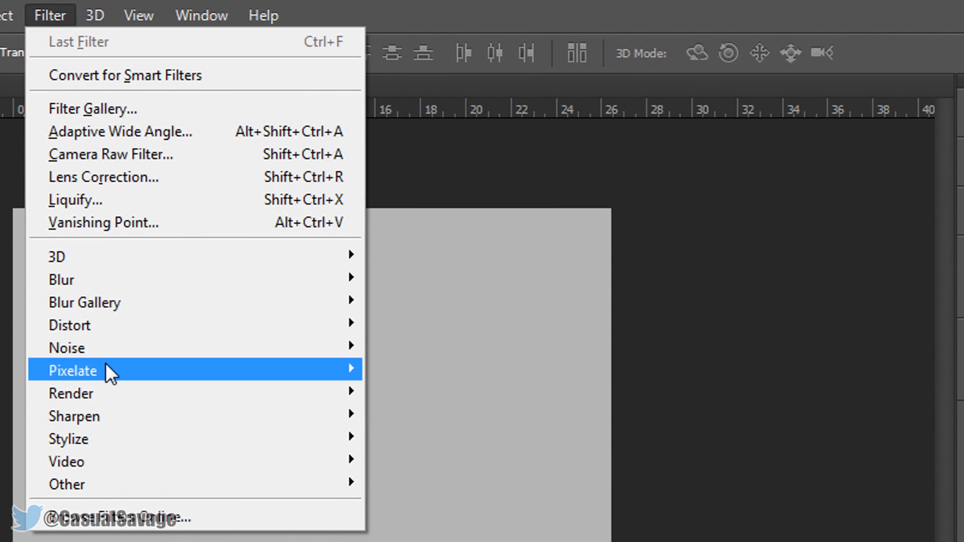
mouse_move(105, 354)
click(402, 347)
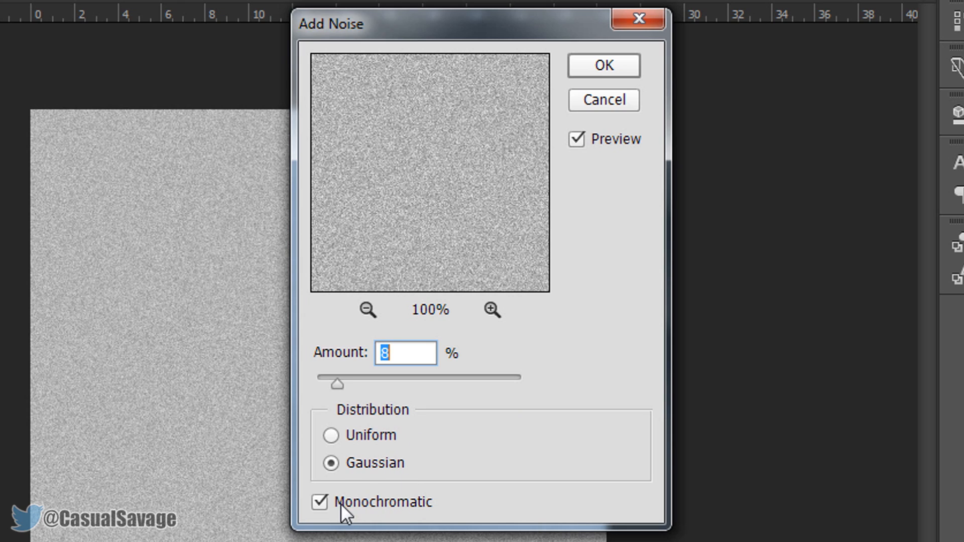
click(617, 72)
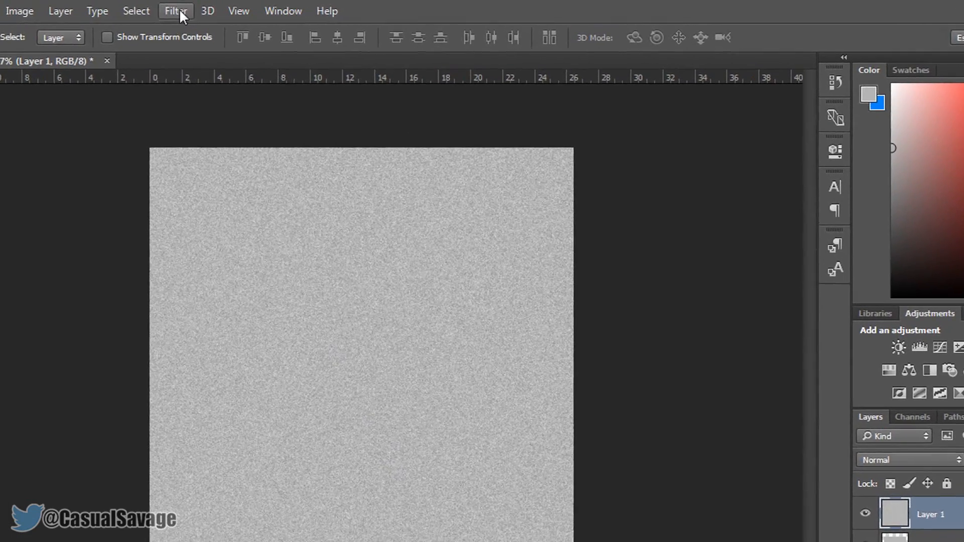
Step: Apply a Radial Blur to the noisy grey layer with amount 50, the Spin method and Best quality
click(181, 11)
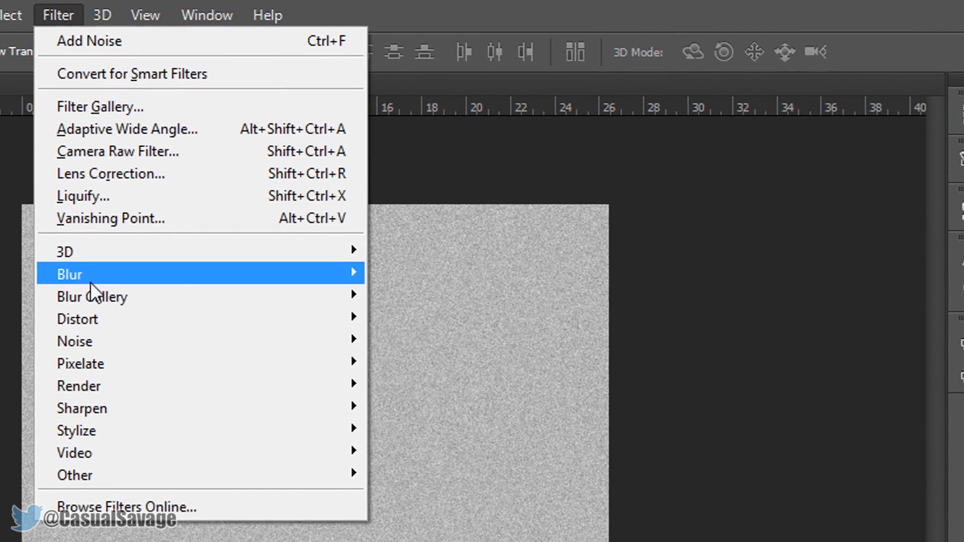
mouse_move(90, 280)
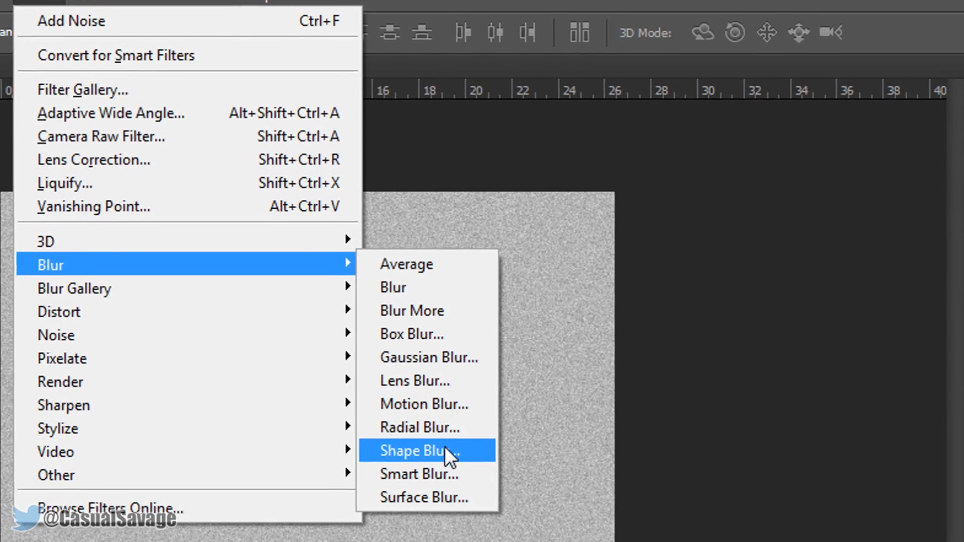
click(449, 427)
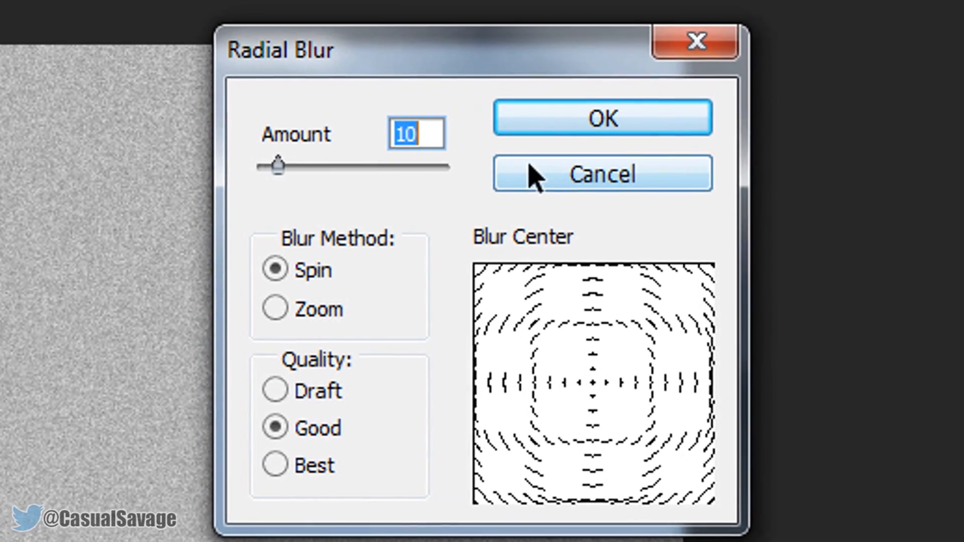
text(50)
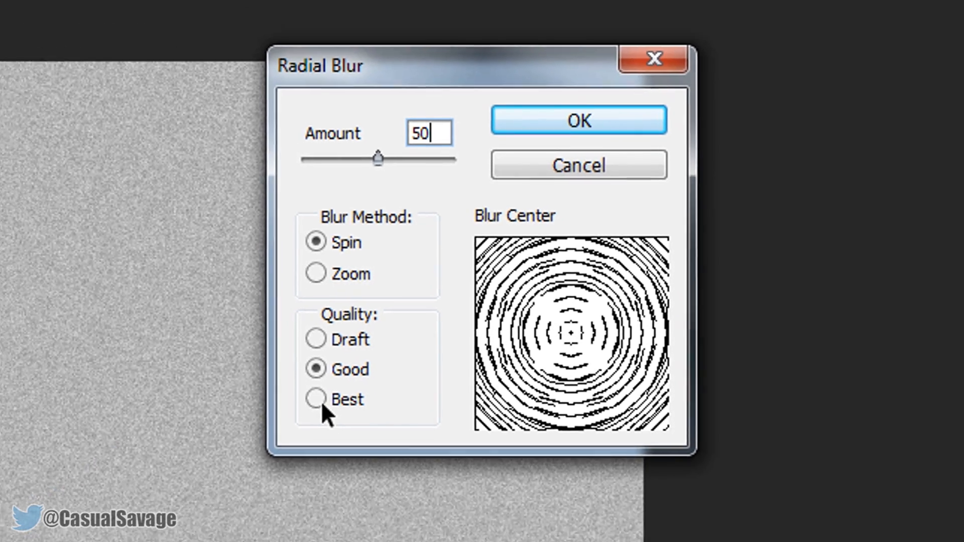
click(269, 465)
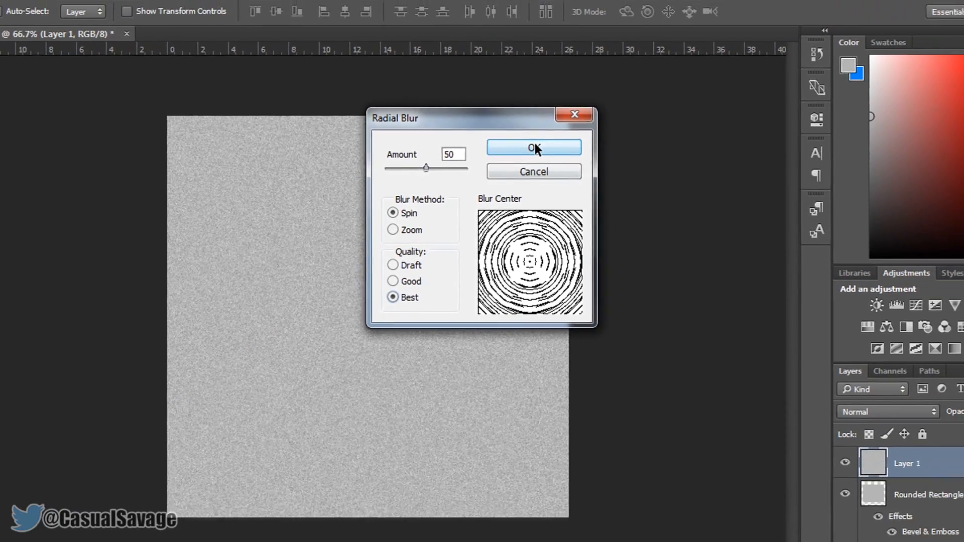
click(543, 142)
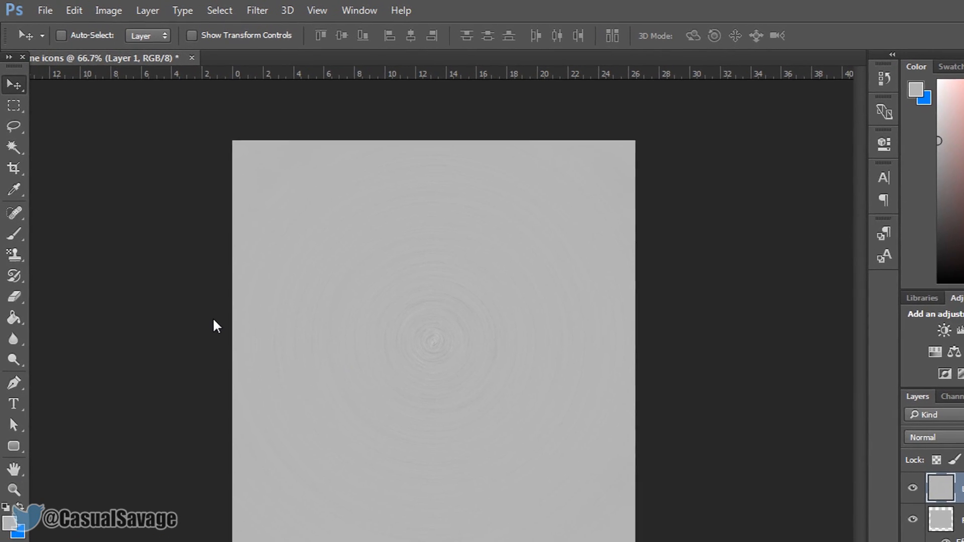
Step: Darken the blurred layer with a Curves adjustment, pulling down a shadow point and setting a highlight point at input 213, output 181
click(108, 11)
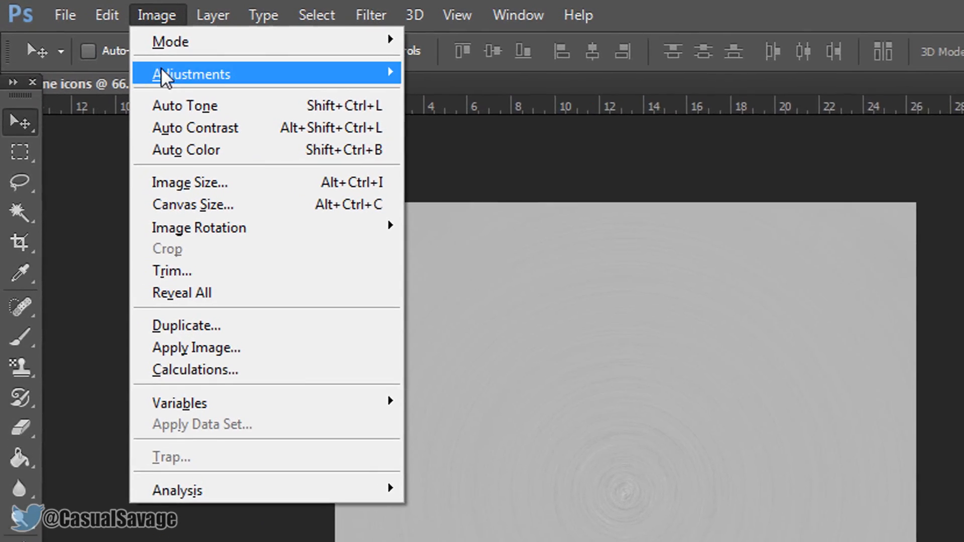
mouse_move(274, 71)
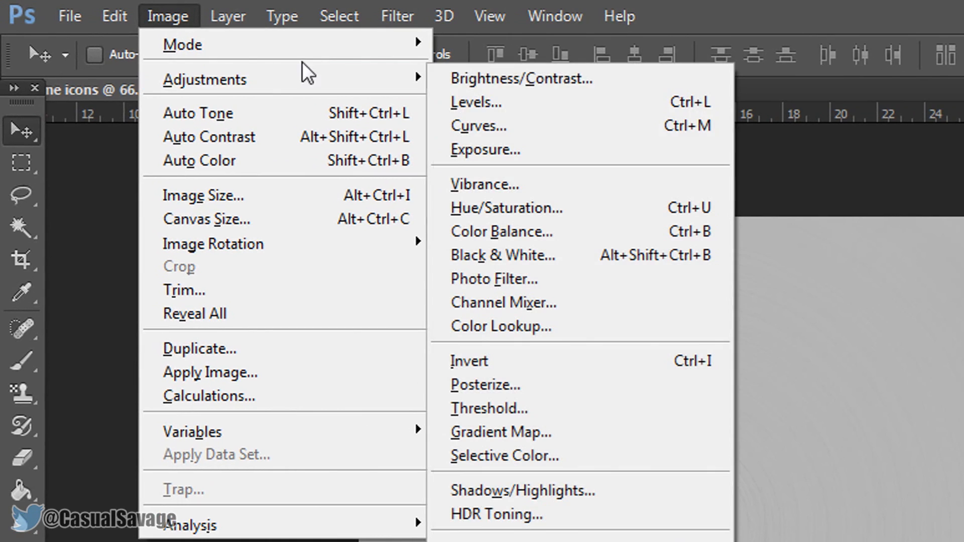
click(434, 120)
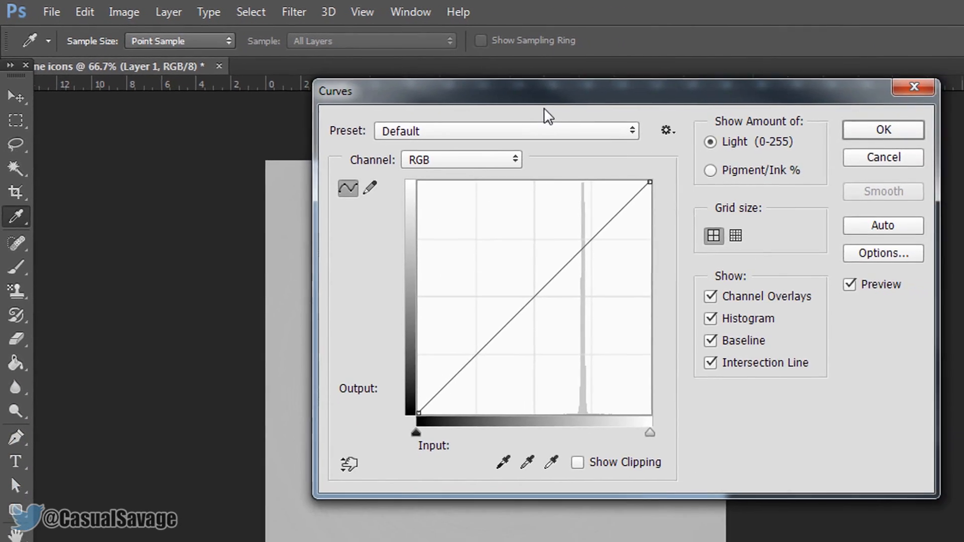
drag(544, 107, 857, 186)
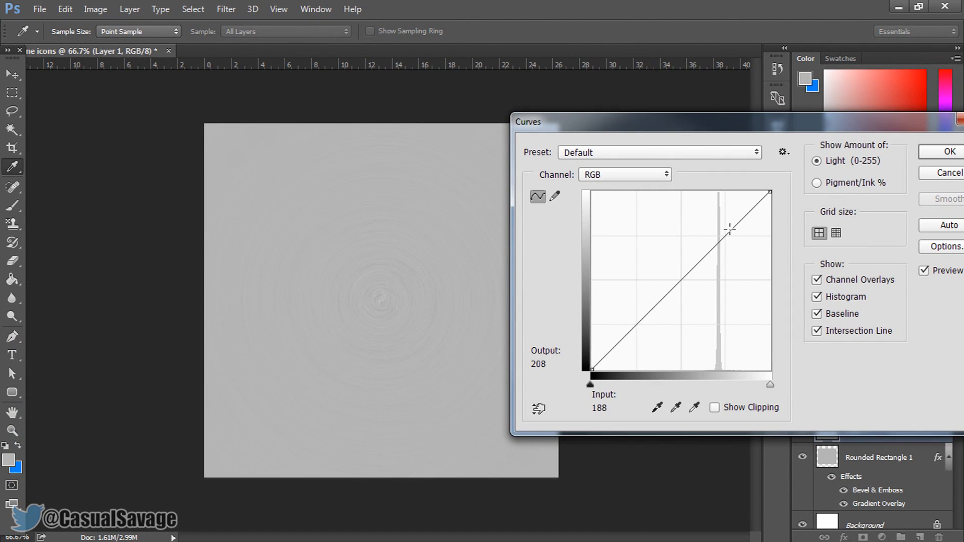
drag(729, 235, 740, 243)
drag(639, 344, 655, 367)
drag(738, 244, 741, 243)
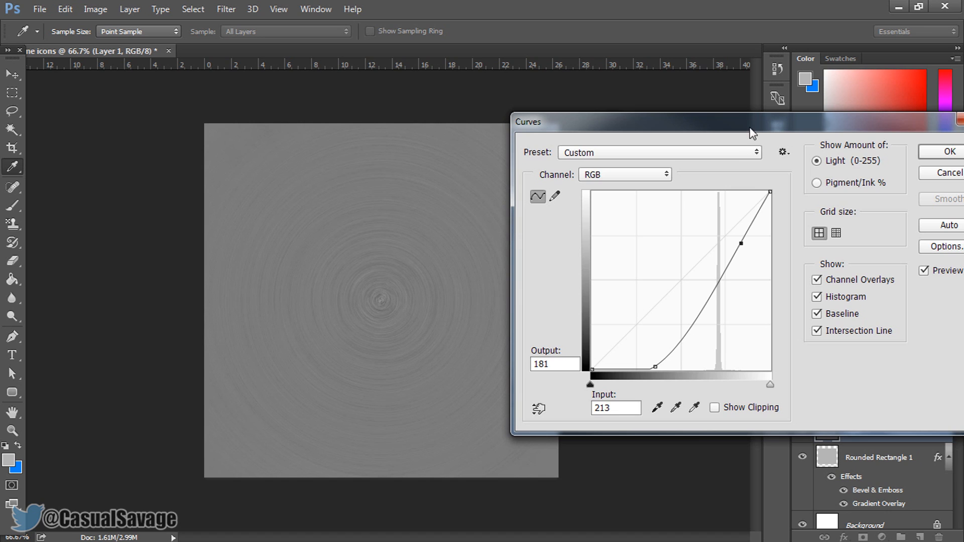
drag(745, 119, 583, 132)
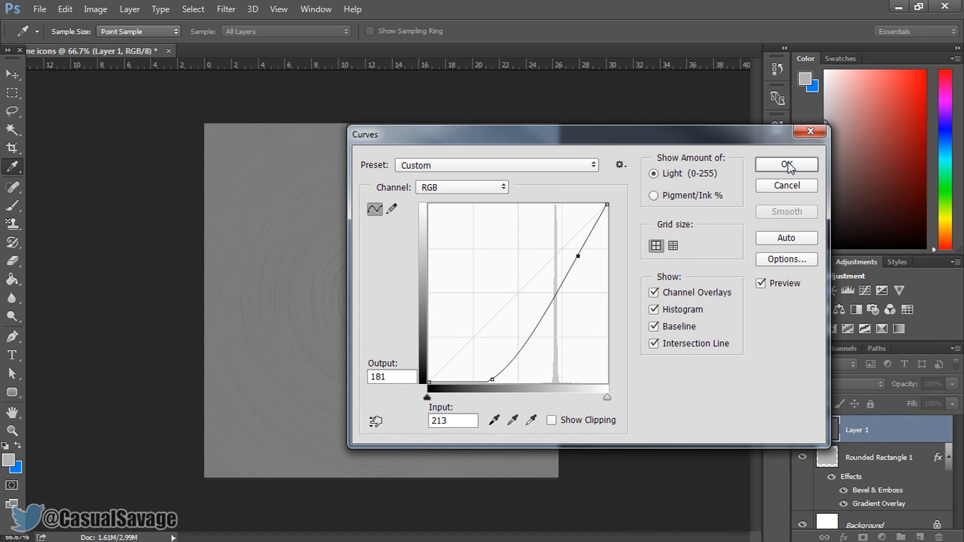
click(788, 162)
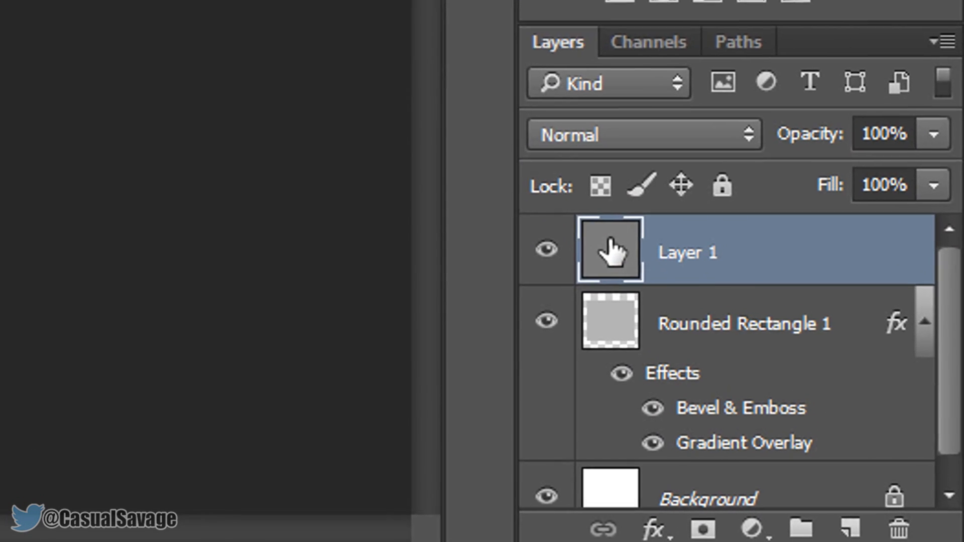
Step: Mask Layer 1 to the outline of the rounded rectangle and set its blend mode to Overlay
drag(711, 338, 712, 394)
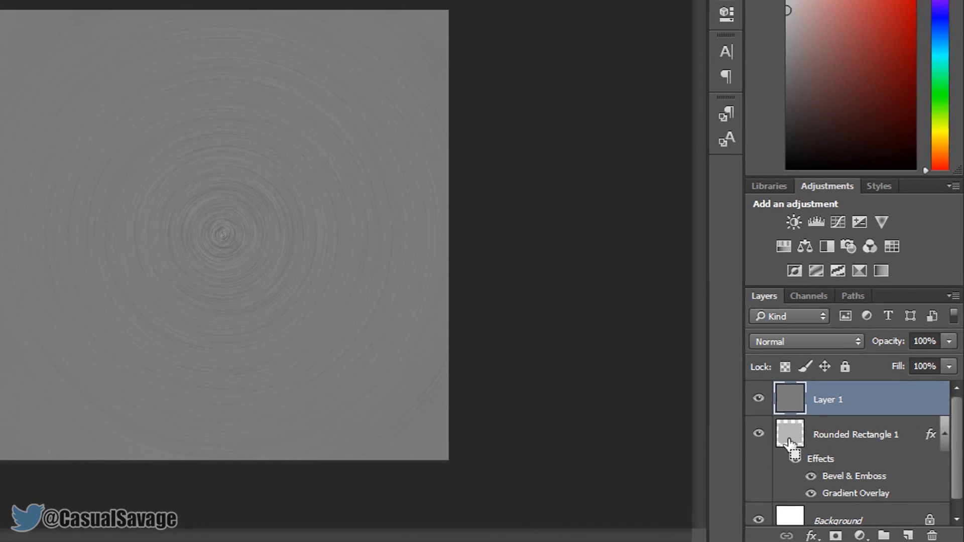
ctrl+click(566, 307)
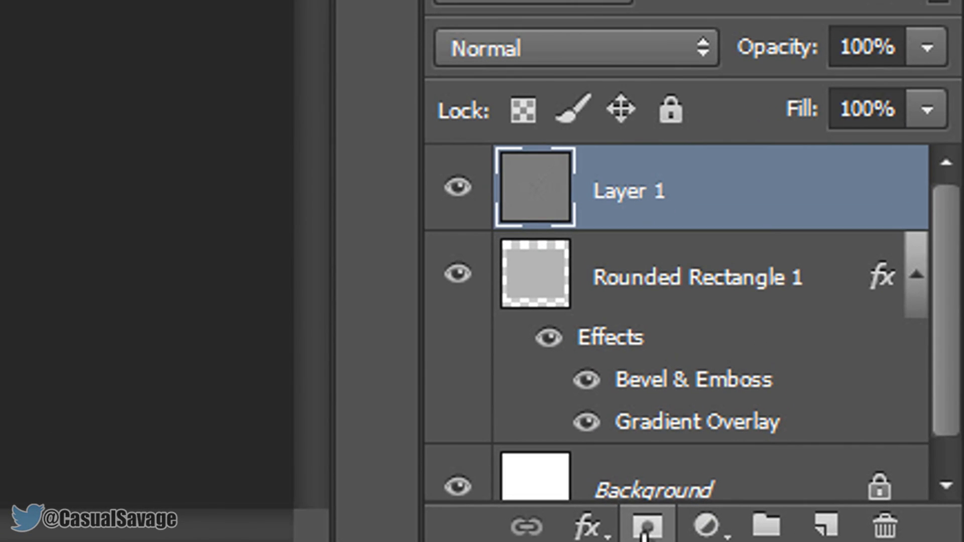
click(646, 527)
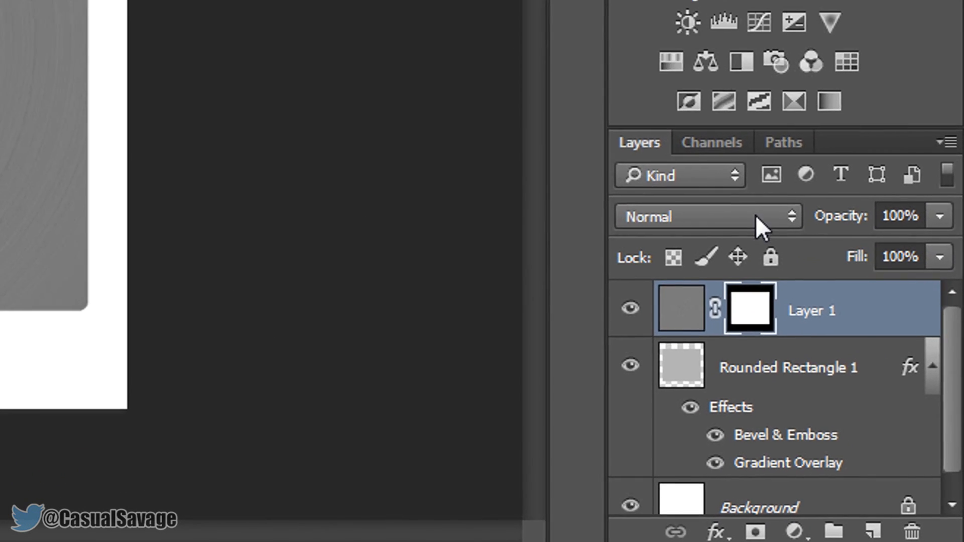
click(793, 289)
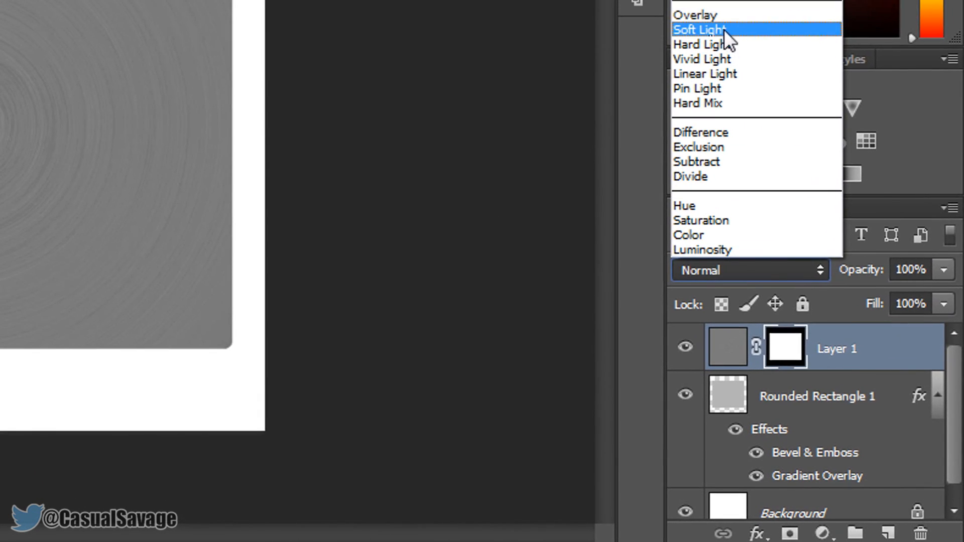
click(723, 17)
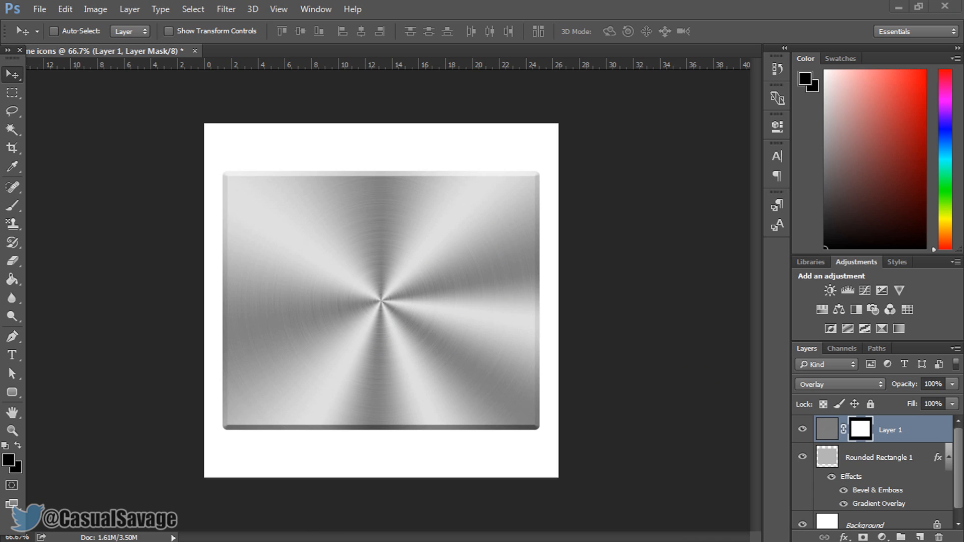
Step: Place the Twitter_logo_blue image at the centre of the metal plate, scaled to about 116%
drag(447, 321, 411, 300)
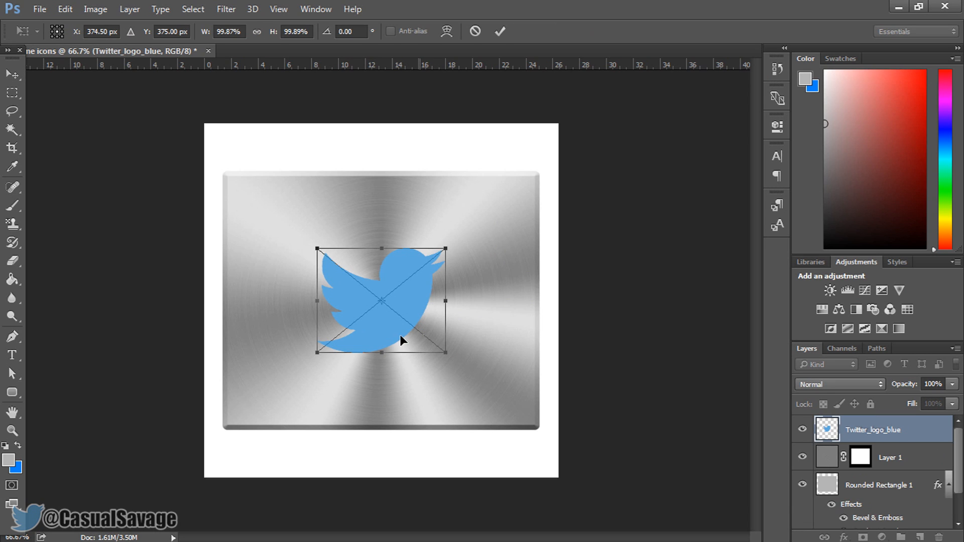
mouse_move(446, 352)
mouse_down()
mouse_move(472, 374)
mouse_move(432, 362)
mouse_move(467, 370)
mouse_move(444, 352)
mouse_move(458, 367)
mouse_move(431, 357)
mouse_move(431, 347)
mouse_up()
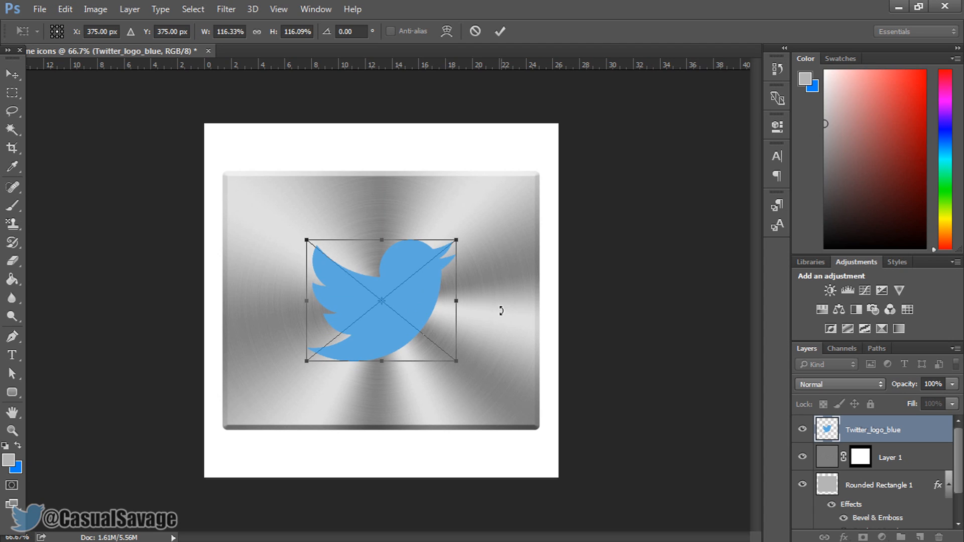
key(Return)
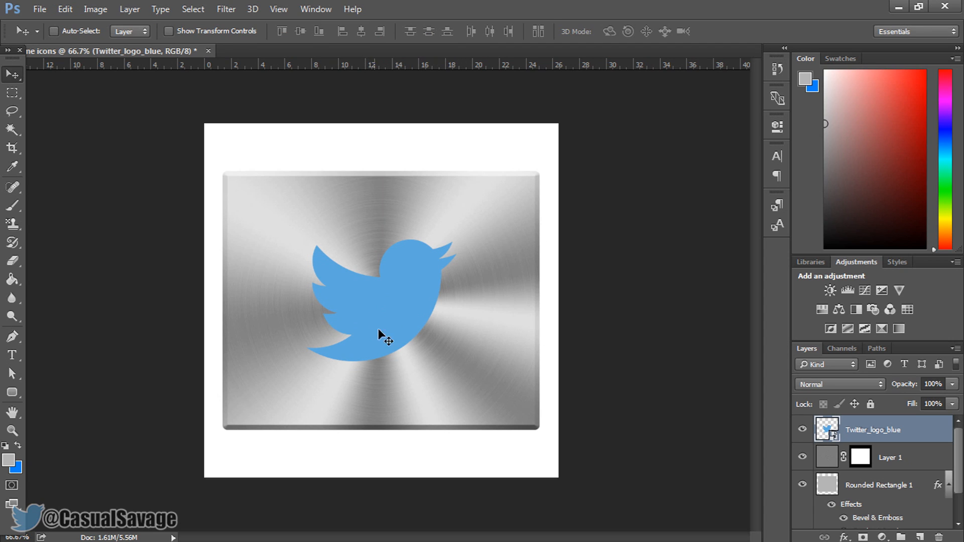
Step: Enable Bevel & Emboss on the Twitter logo layer with the Emboss style and the Smooth technique
click(843, 536)
click(851, 364)
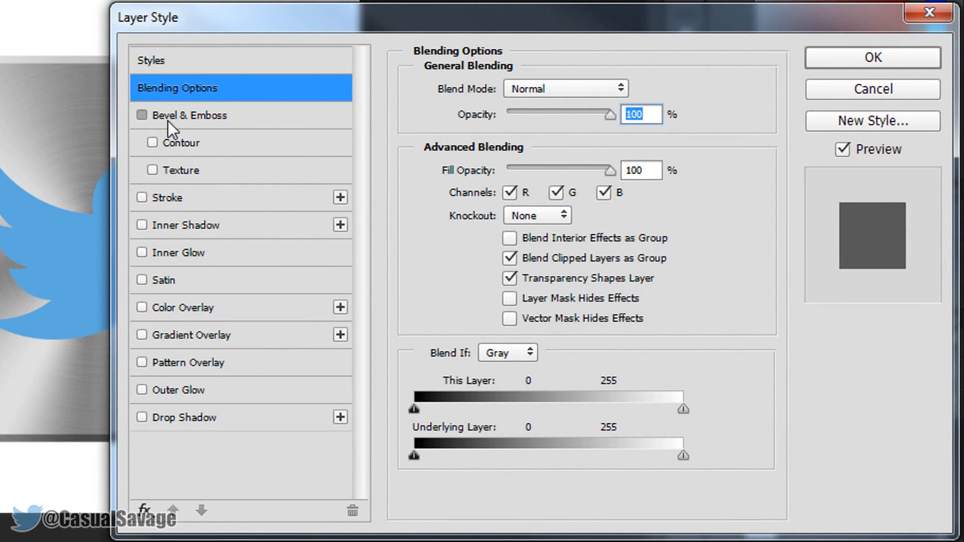
click(167, 120)
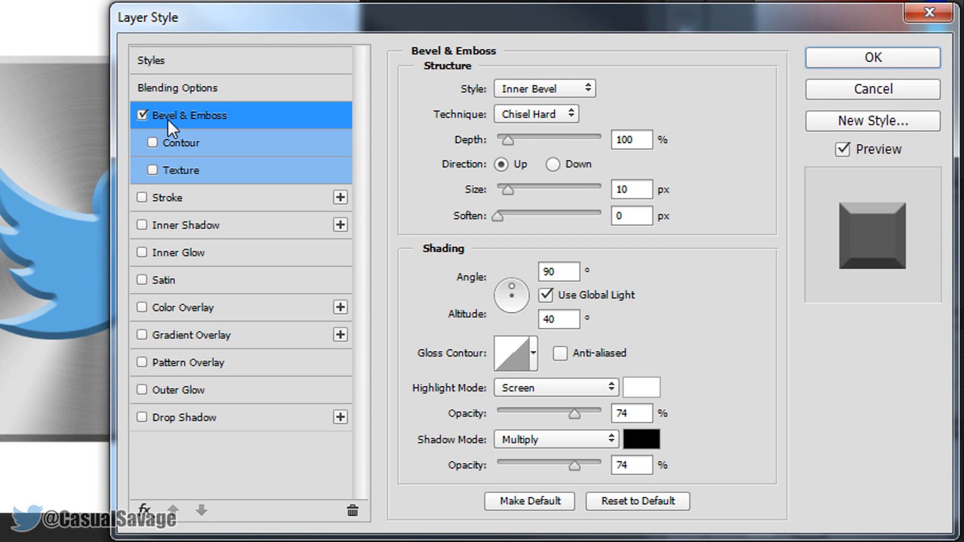
click(538, 85)
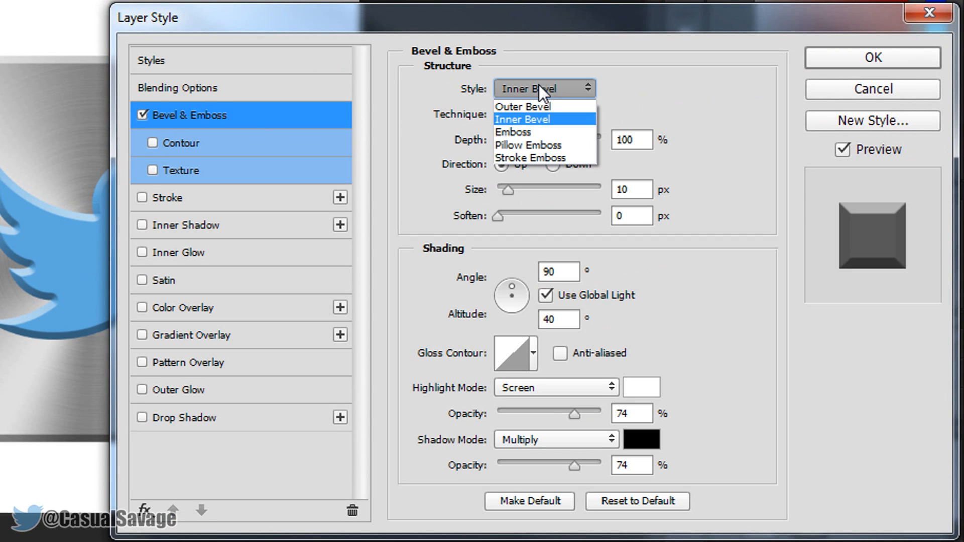
click(541, 132)
click(518, 113)
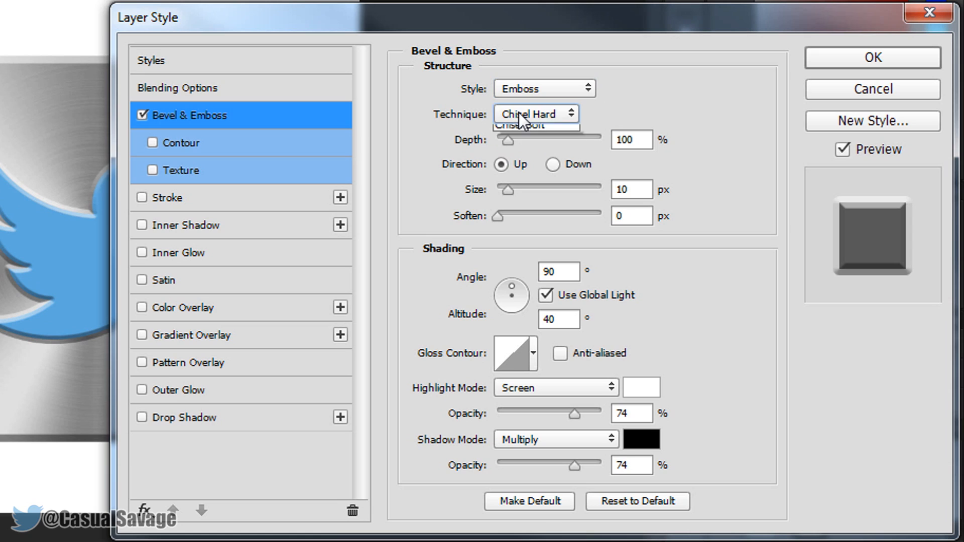
click(509, 129)
Step: Set the logo's bevel depth to 150% and its direction to Down
key(Tab)
text(150)
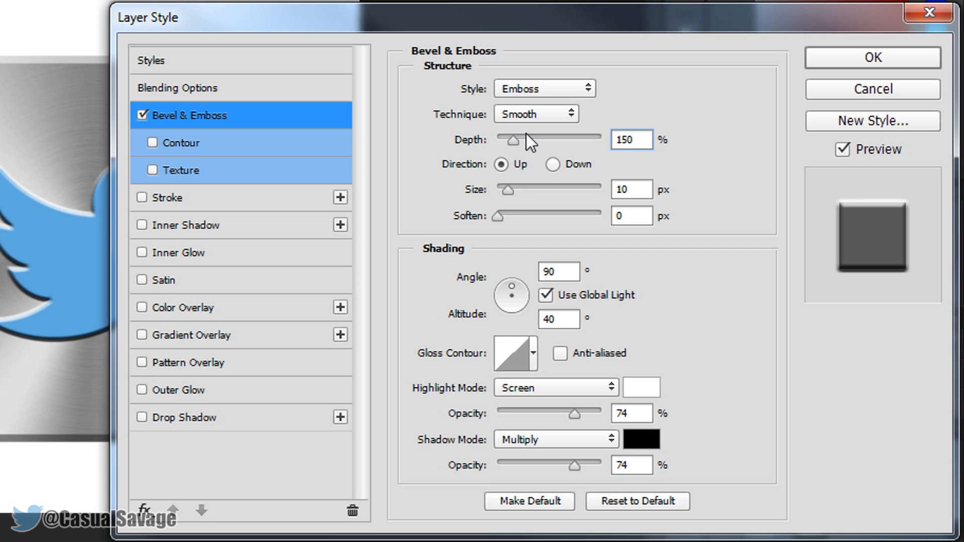
click(555, 164)
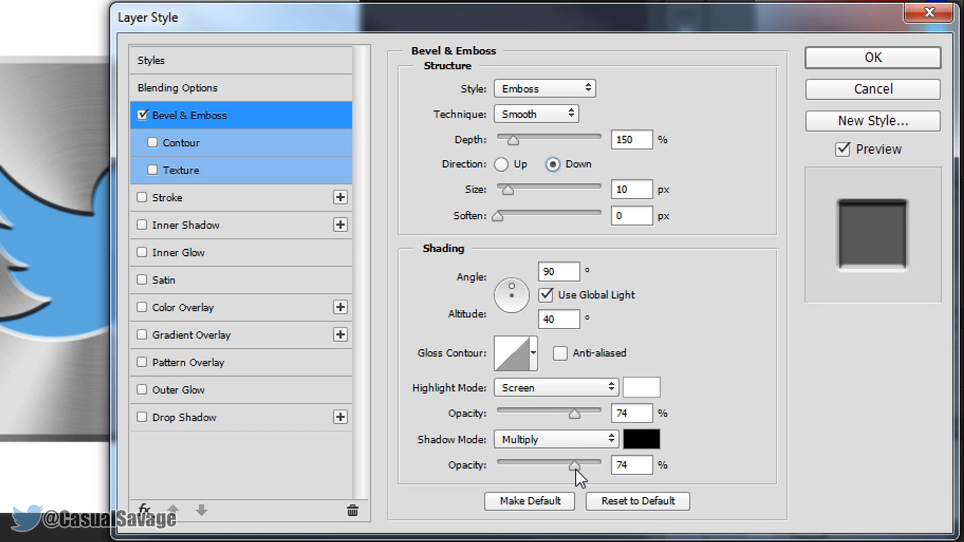
Step: Set the logo bevel's shadow opacity to 22% and apply the layer style
drag(575, 468, 534, 472)
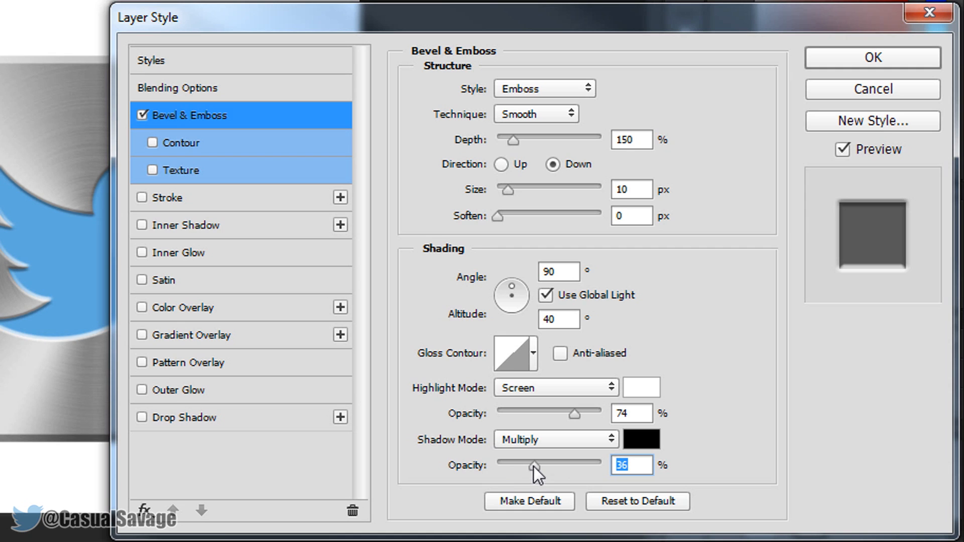
drag(271, 23, 491, 10)
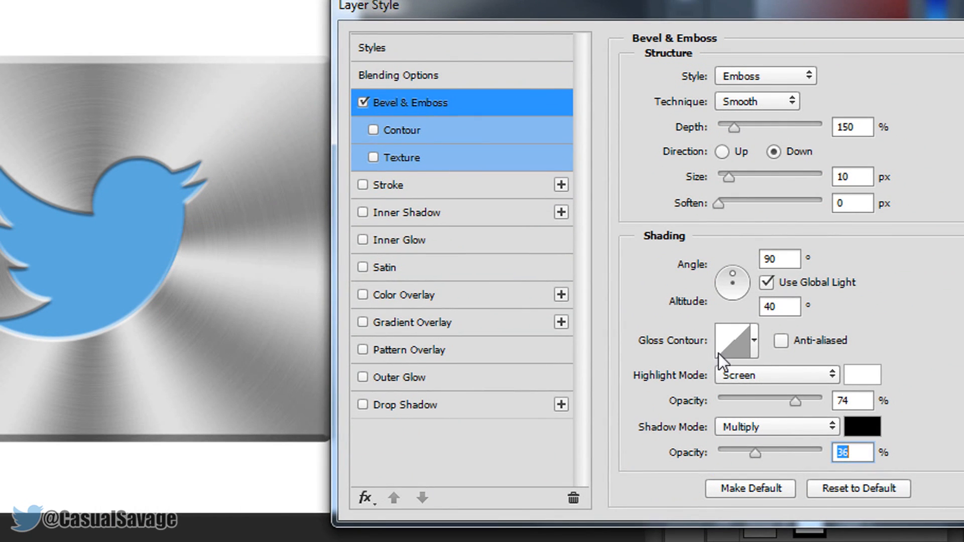
drag(755, 453, 851, 447)
text(0)
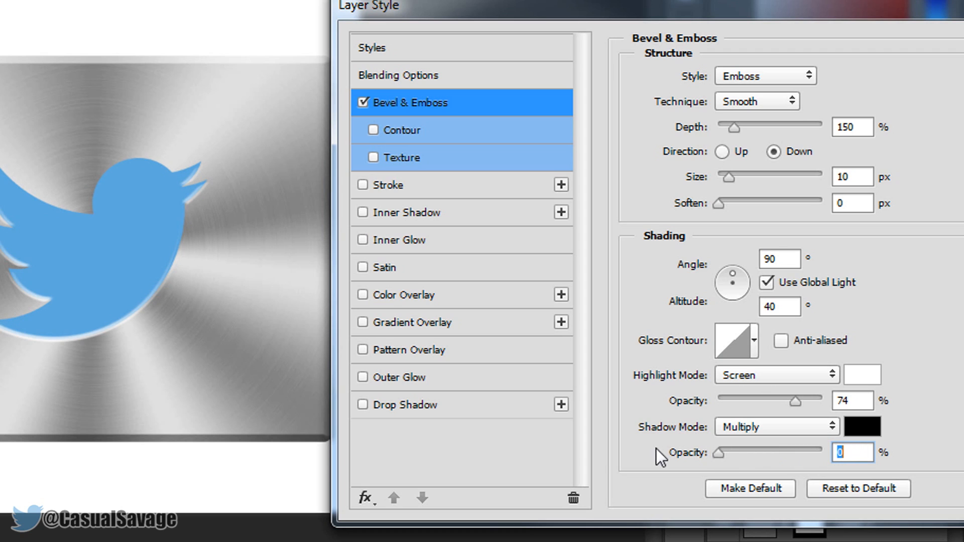
drag(791, 452, 742, 461)
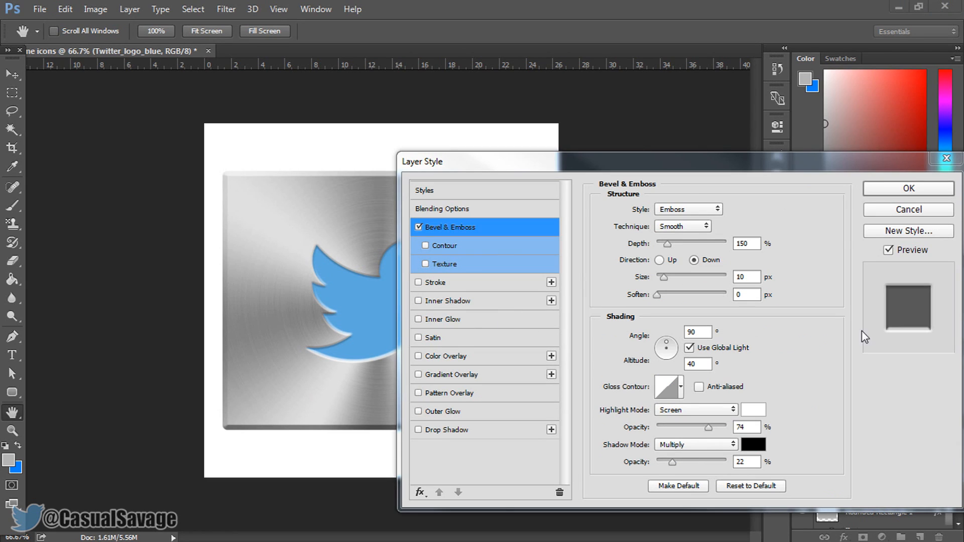
click(887, 189)
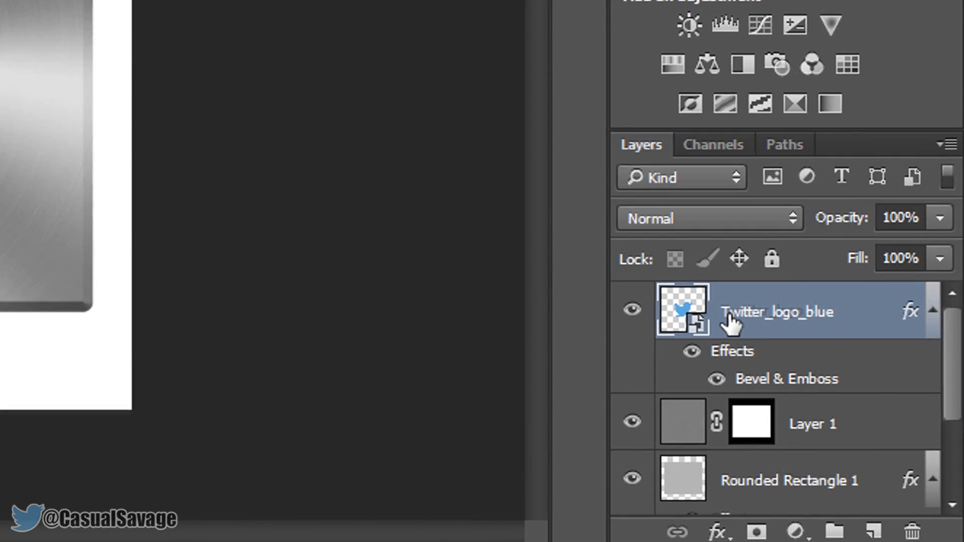
Step: Move the Twitter logo layer beneath Layer 1 and give it a Chrome Gradient Overlay in Overlay mode, Angle style, 60% opacity
drag(782, 366, 798, 446)
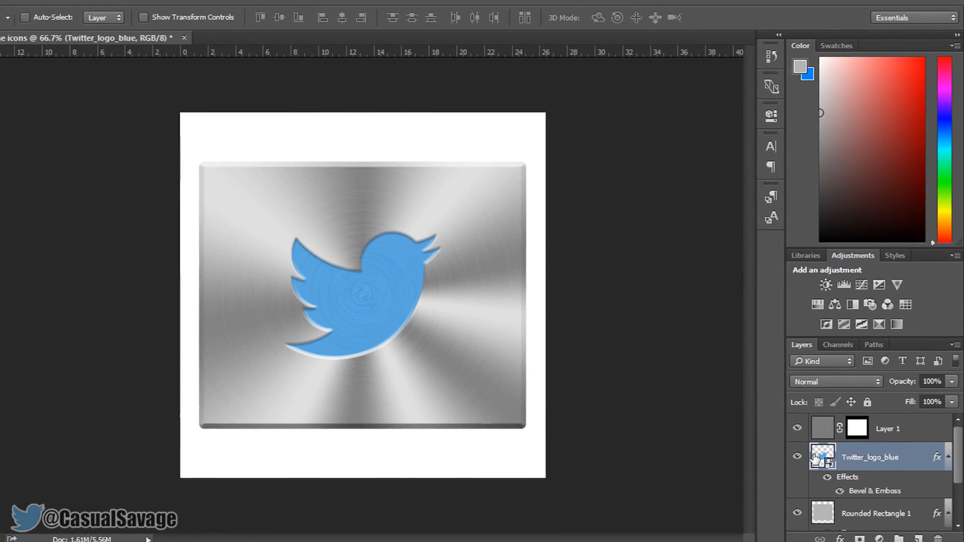
right_click(854, 457)
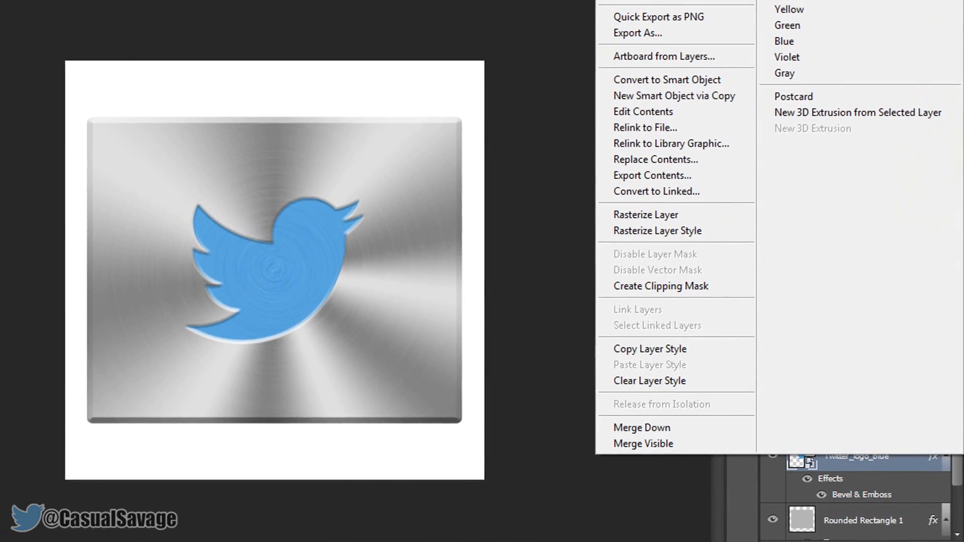
click(685, 1)
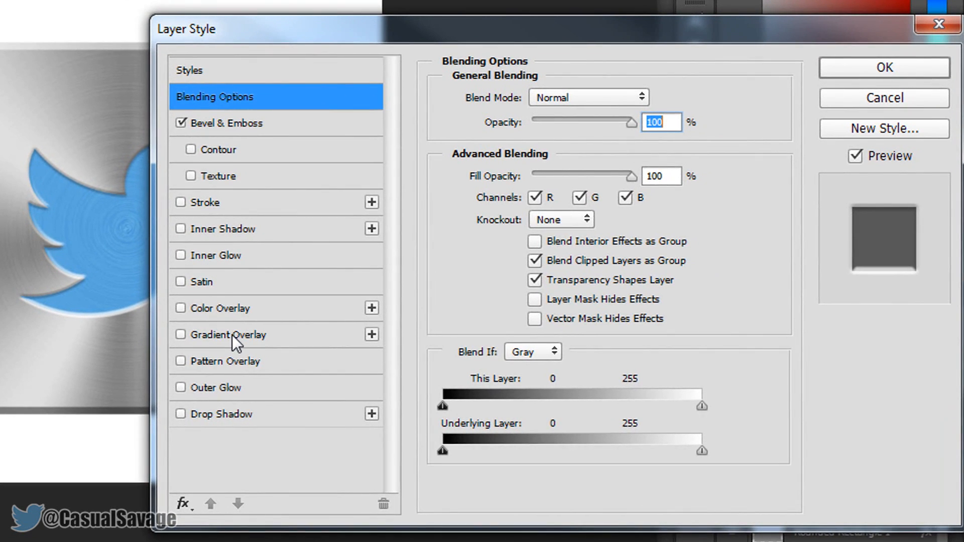
click(232, 335)
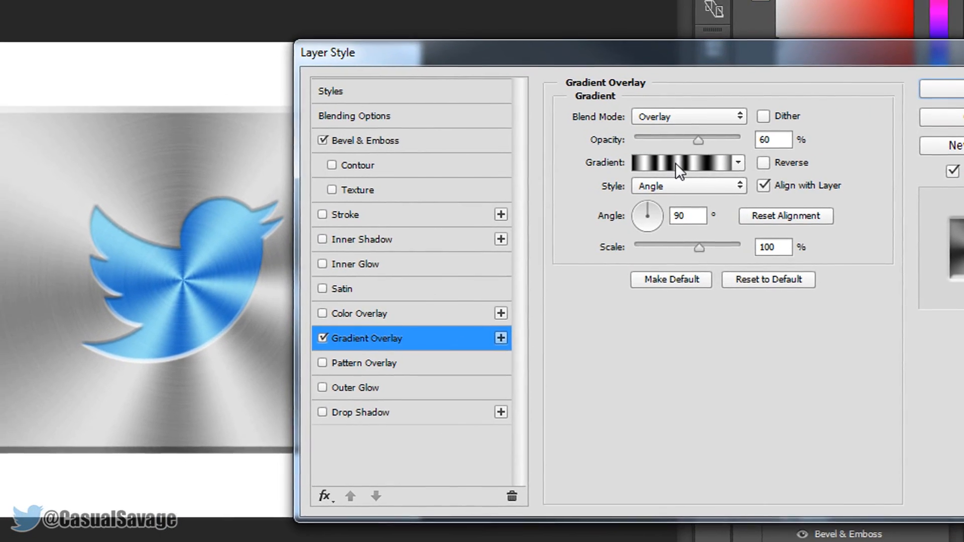
click(570, 177)
click(325, 169)
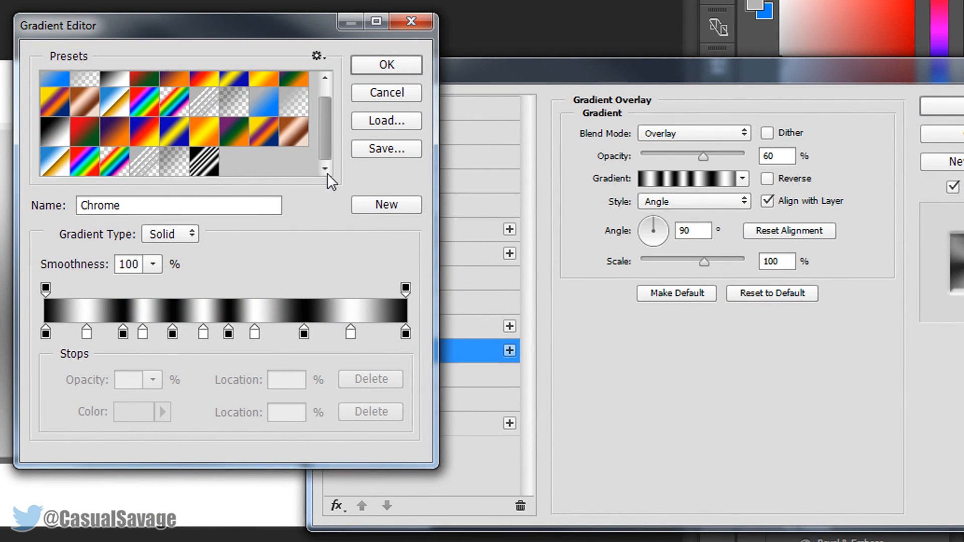
click(376, 59)
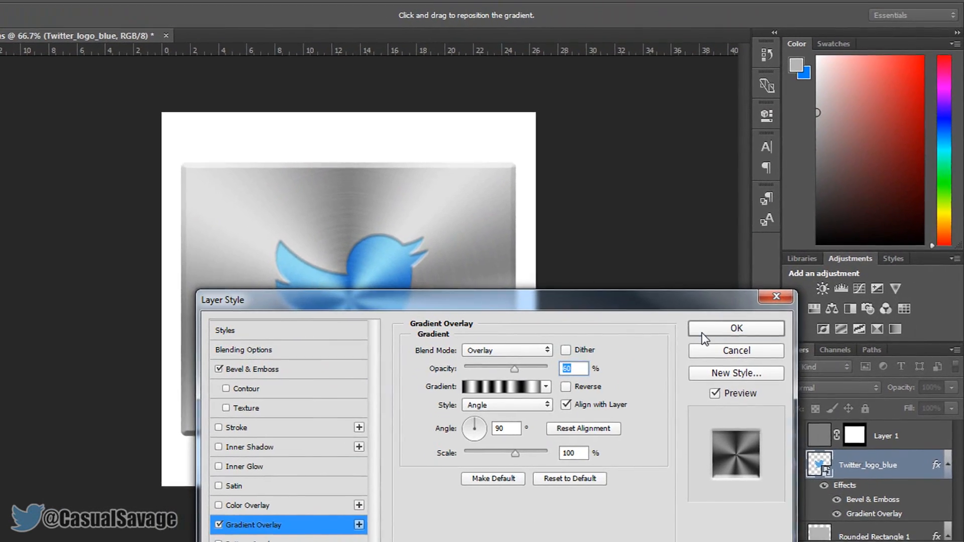
click(702, 331)
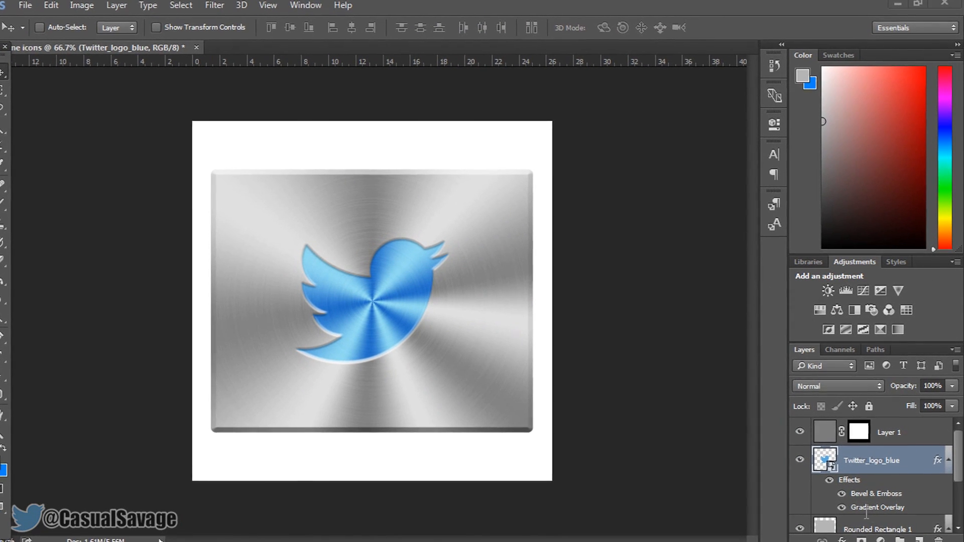
Step: Set the Twitter logo's Gradient Overlay opacity to 12% and apply the layer style
double_click(882, 504)
drag(412, 38, 659, 109)
drag(666, 174, 604, 168)
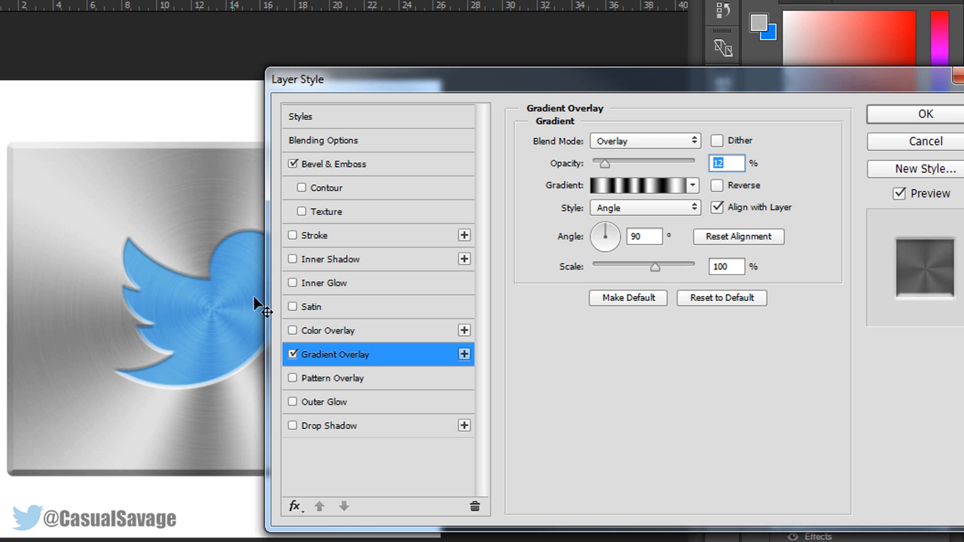
drag(358, 71, 339, 62)
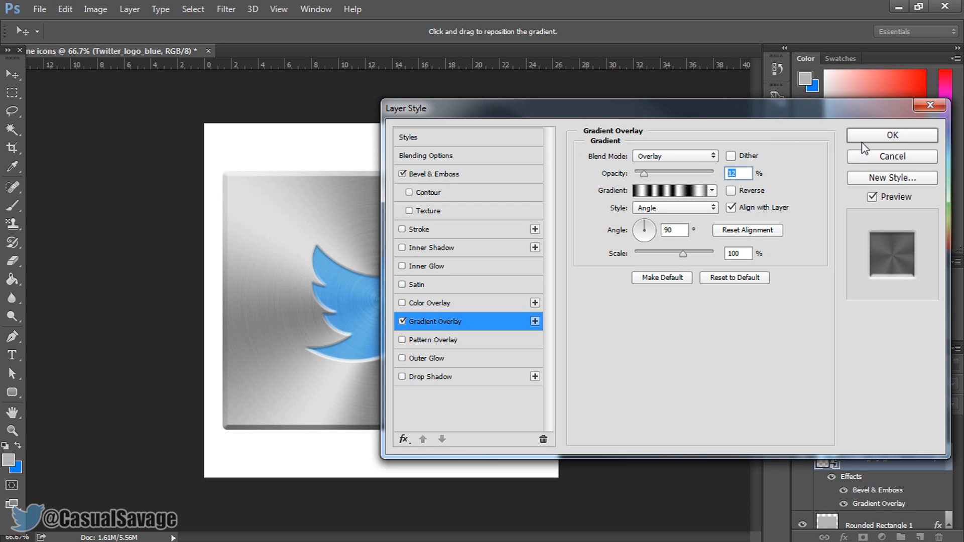
click(861, 141)
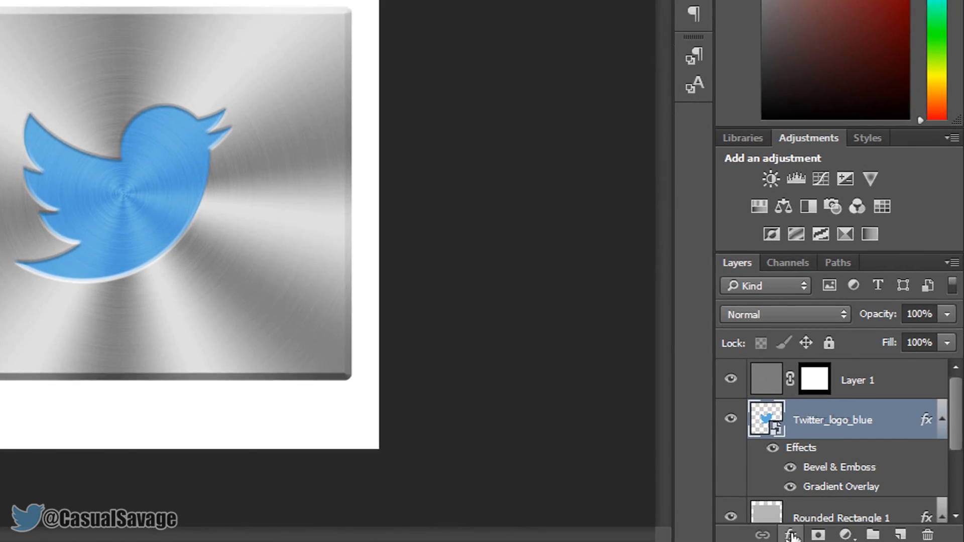
Step: Add a dark grey (#535353) Color Overlay to the Twitter logo layer in Normal mode at 100% opacity
click(792, 535)
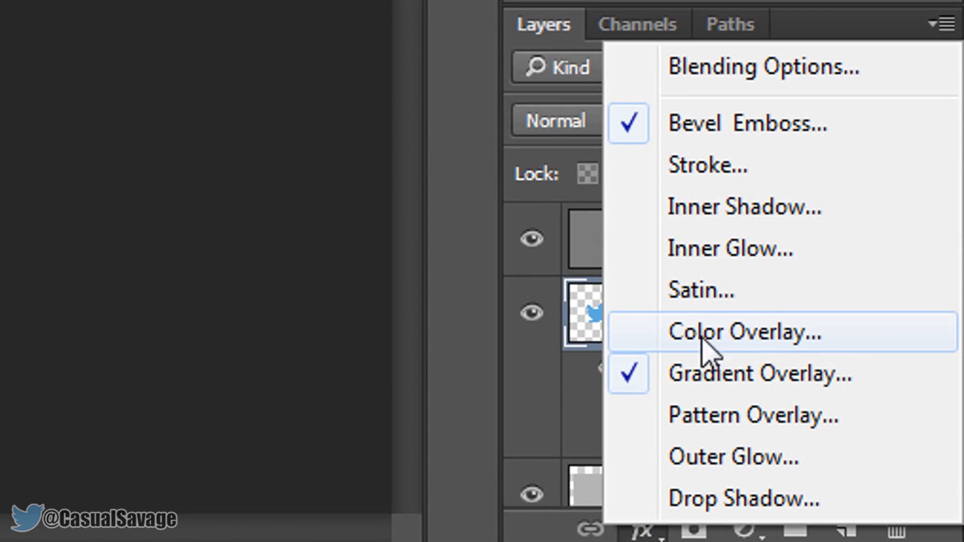
click(812, 345)
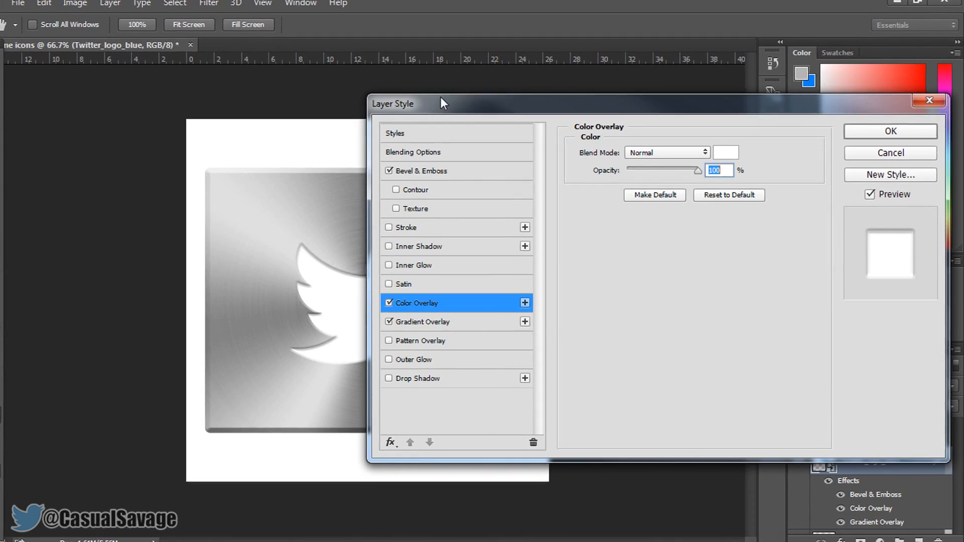
drag(440, 98, 521, 101)
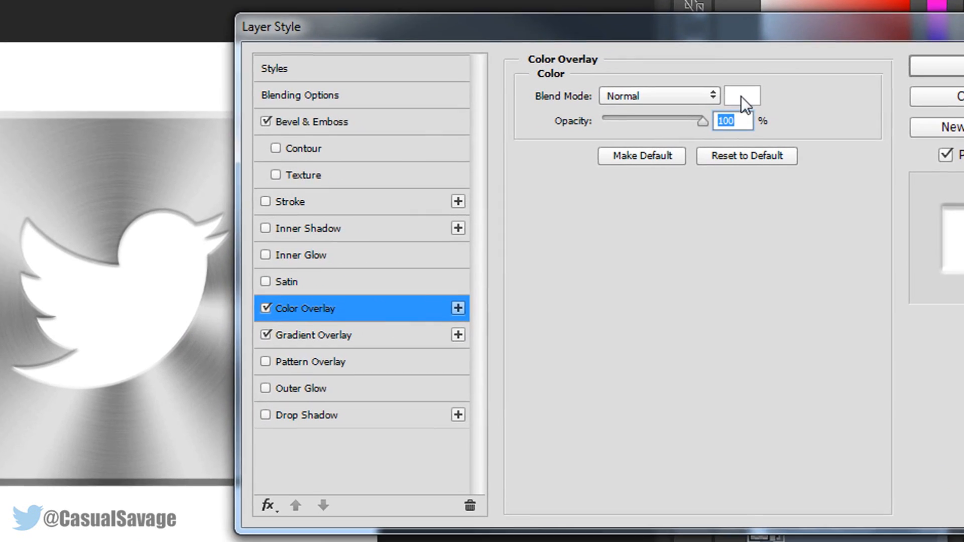
click(769, 121)
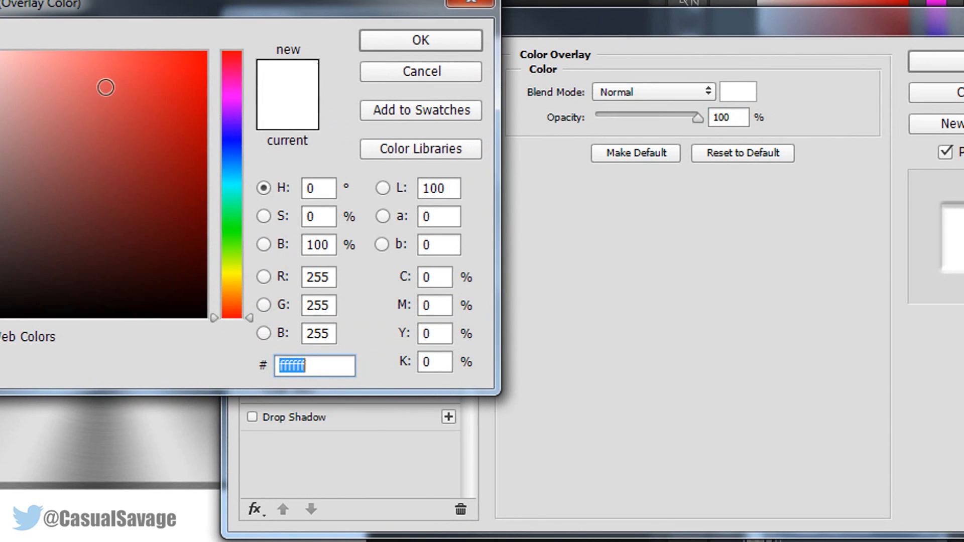
drag(104, 14, 441, 38)
click(277, 179)
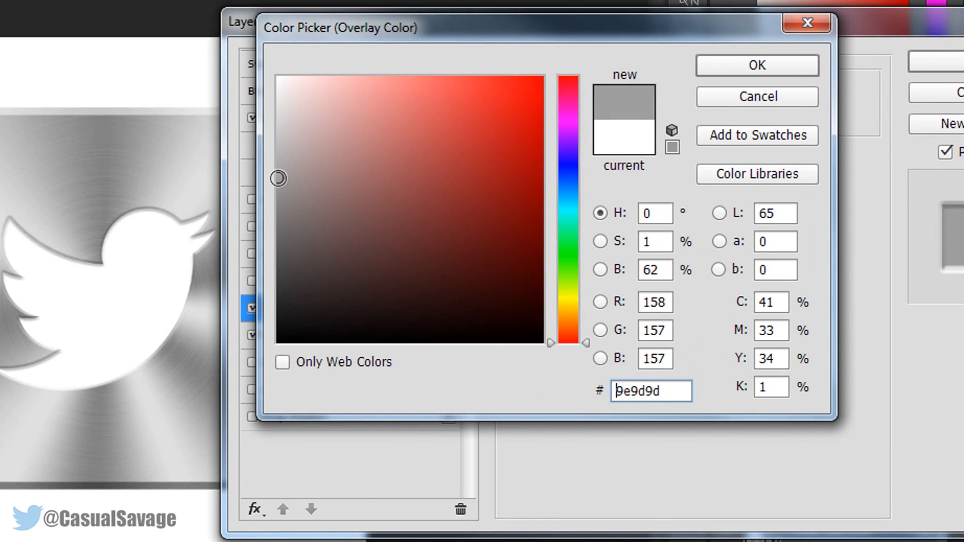
mouse_move(277, 178)
mouse_down()
mouse_move(275, 274)
mouse_move(278, 254)
mouse_up()
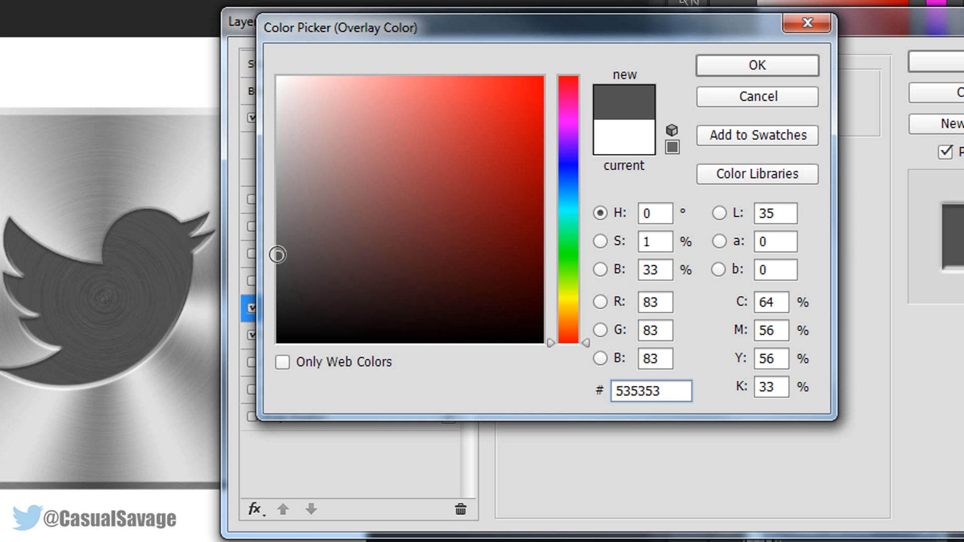
click(744, 72)
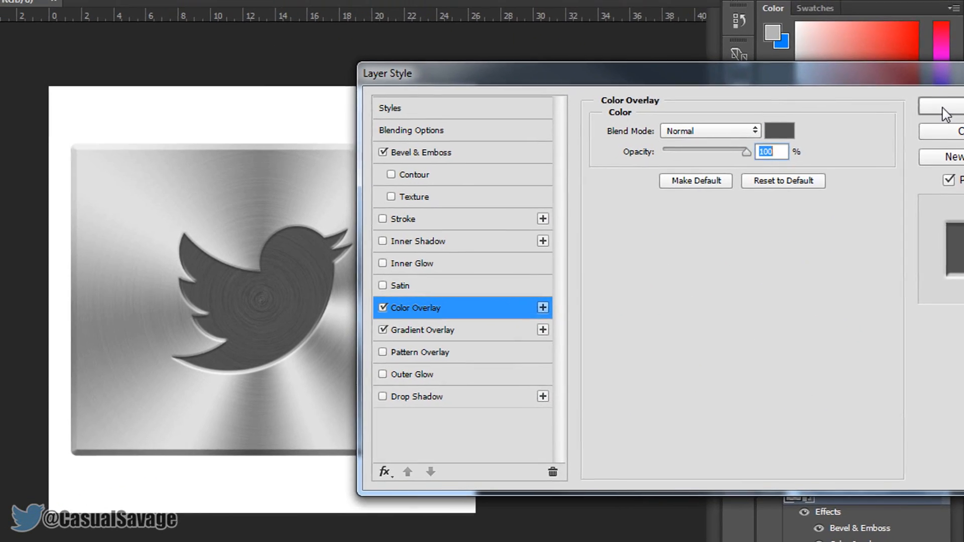
click(942, 95)
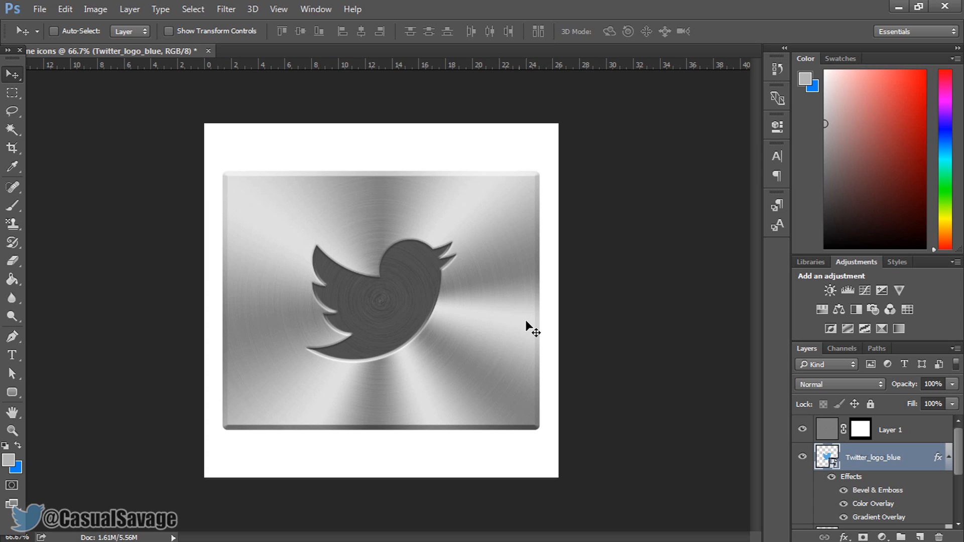
Step: Compare the Twitter logo with and without its Color Overlay and check the overlay's colour code
click(843, 504)
click(843, 503)
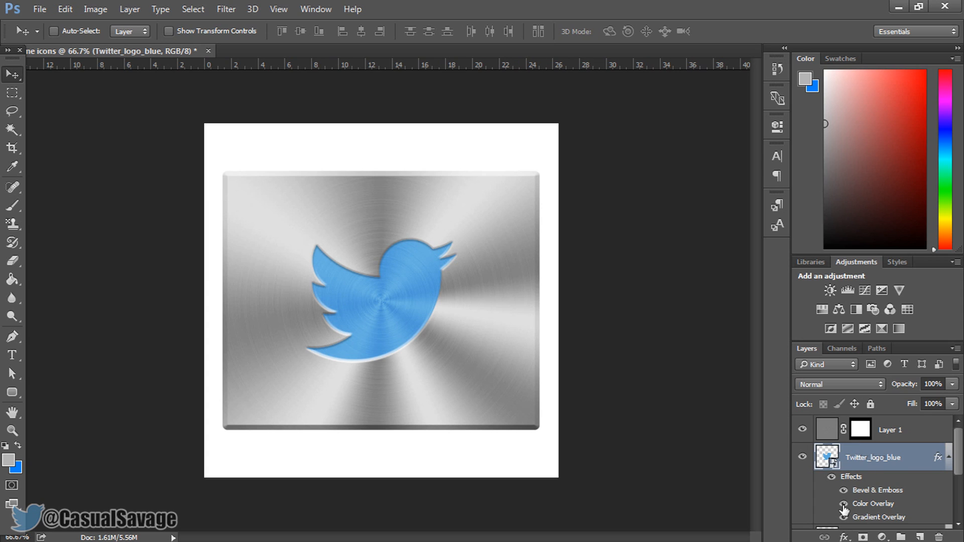
double_click(875, 505)
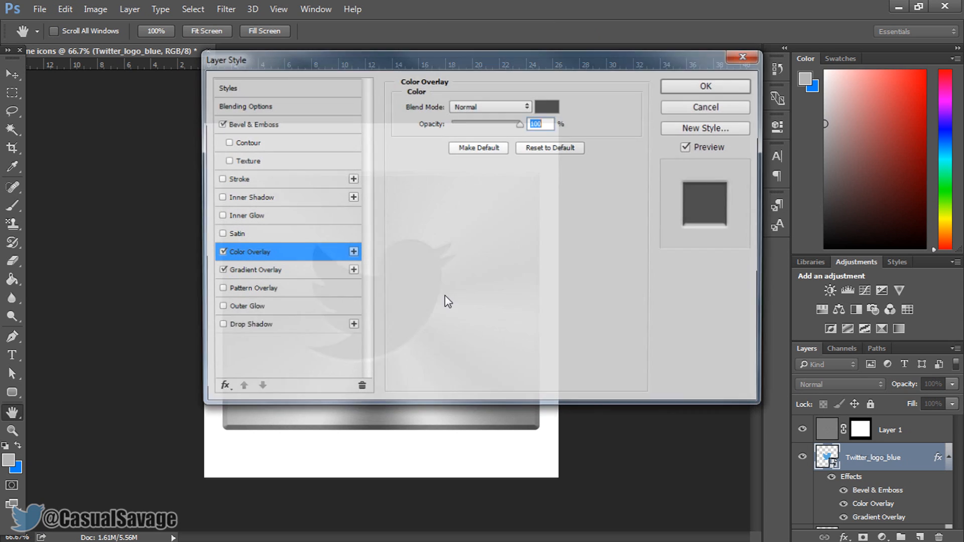
click(547, 104)
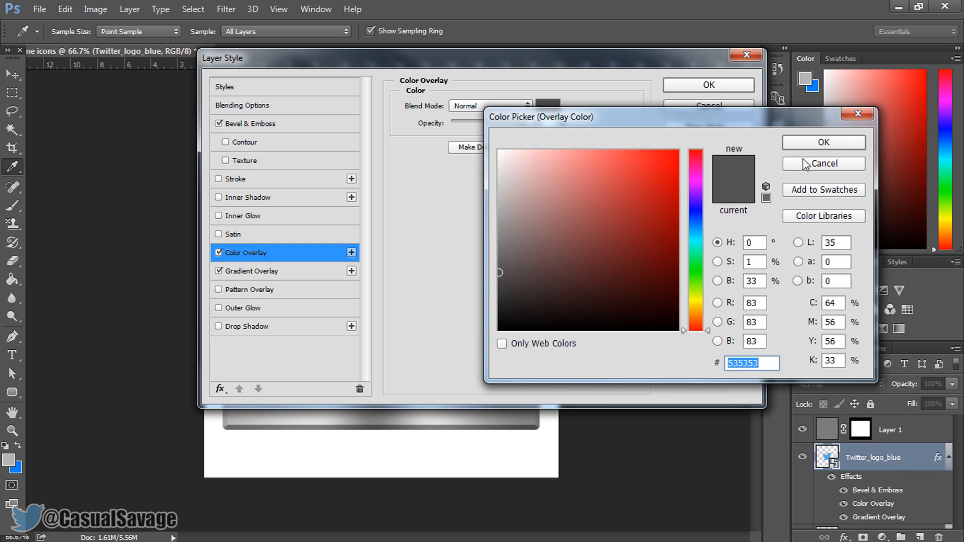
click(812, 143)
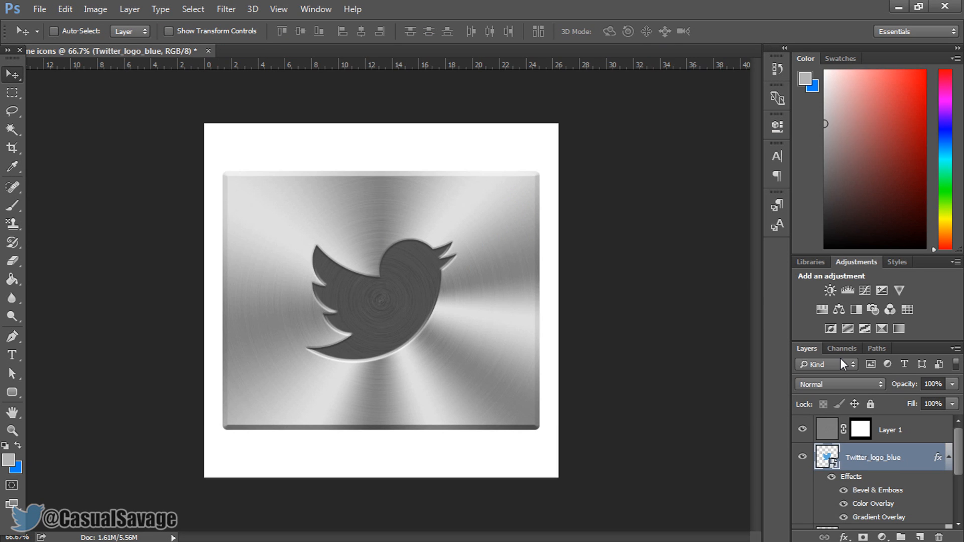